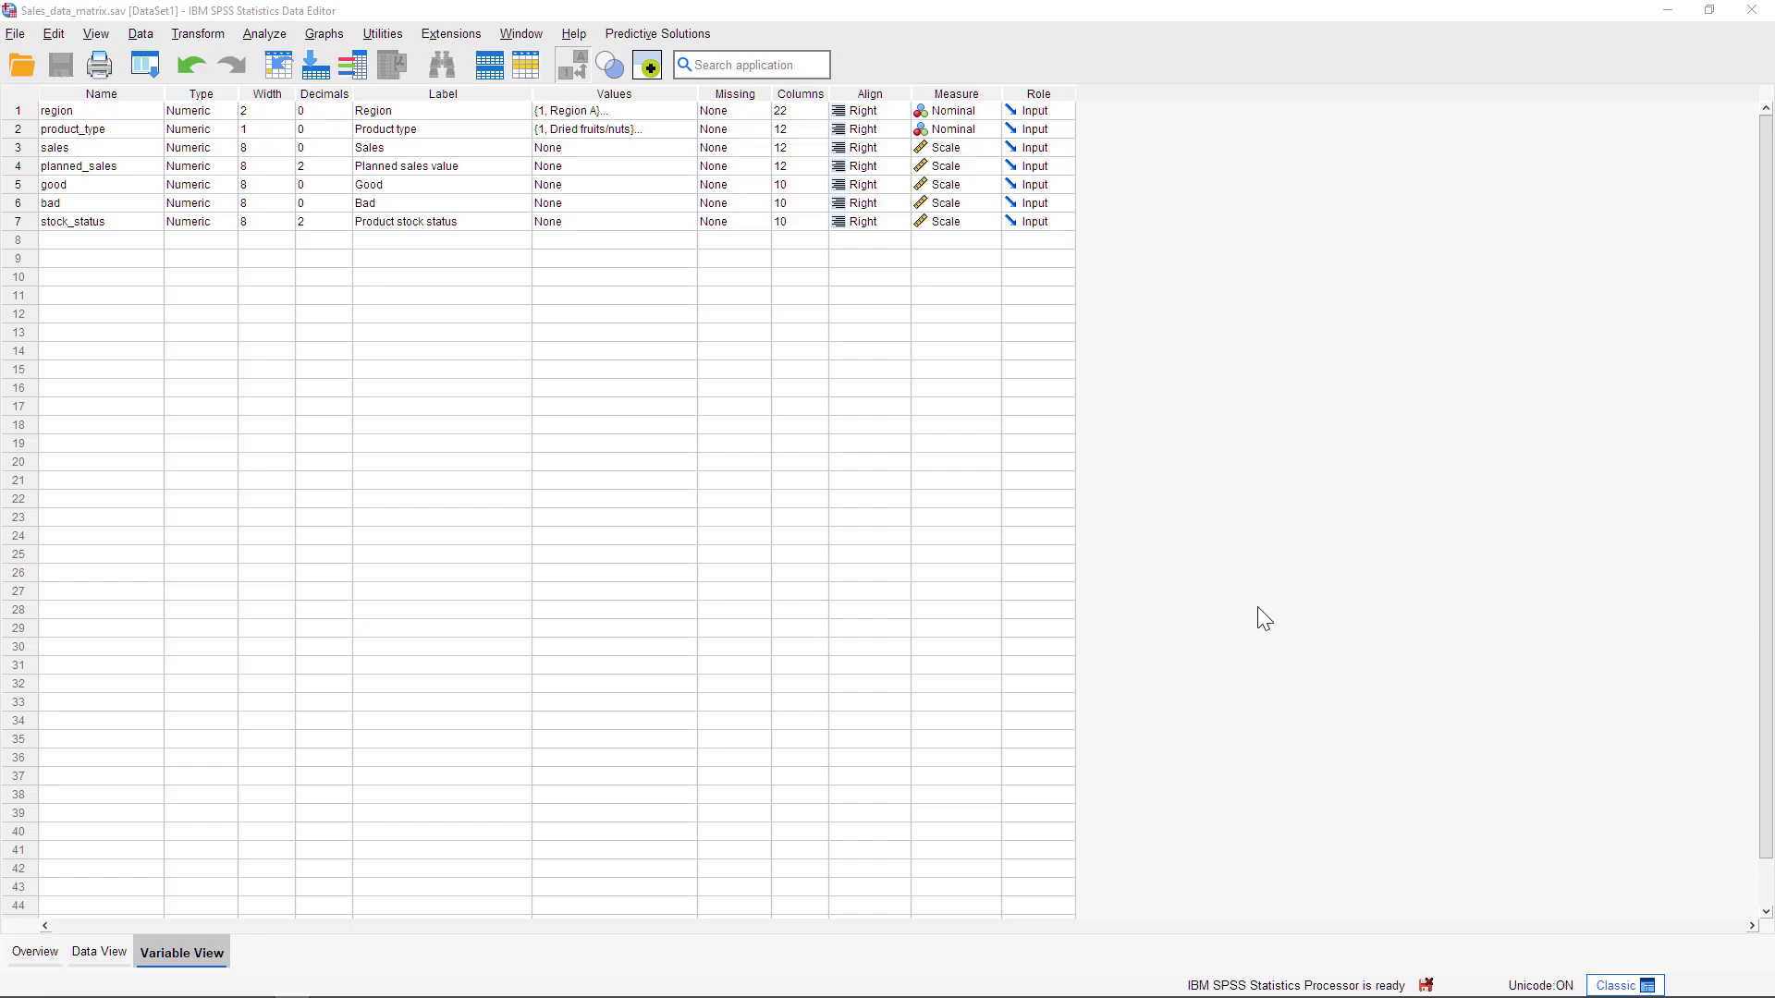
# Start a dashboard Matrix chart with region as the column variable and product_type as the row variable
pyautogui.click(669, 41)
pyautogui.moveTo(691, 177)
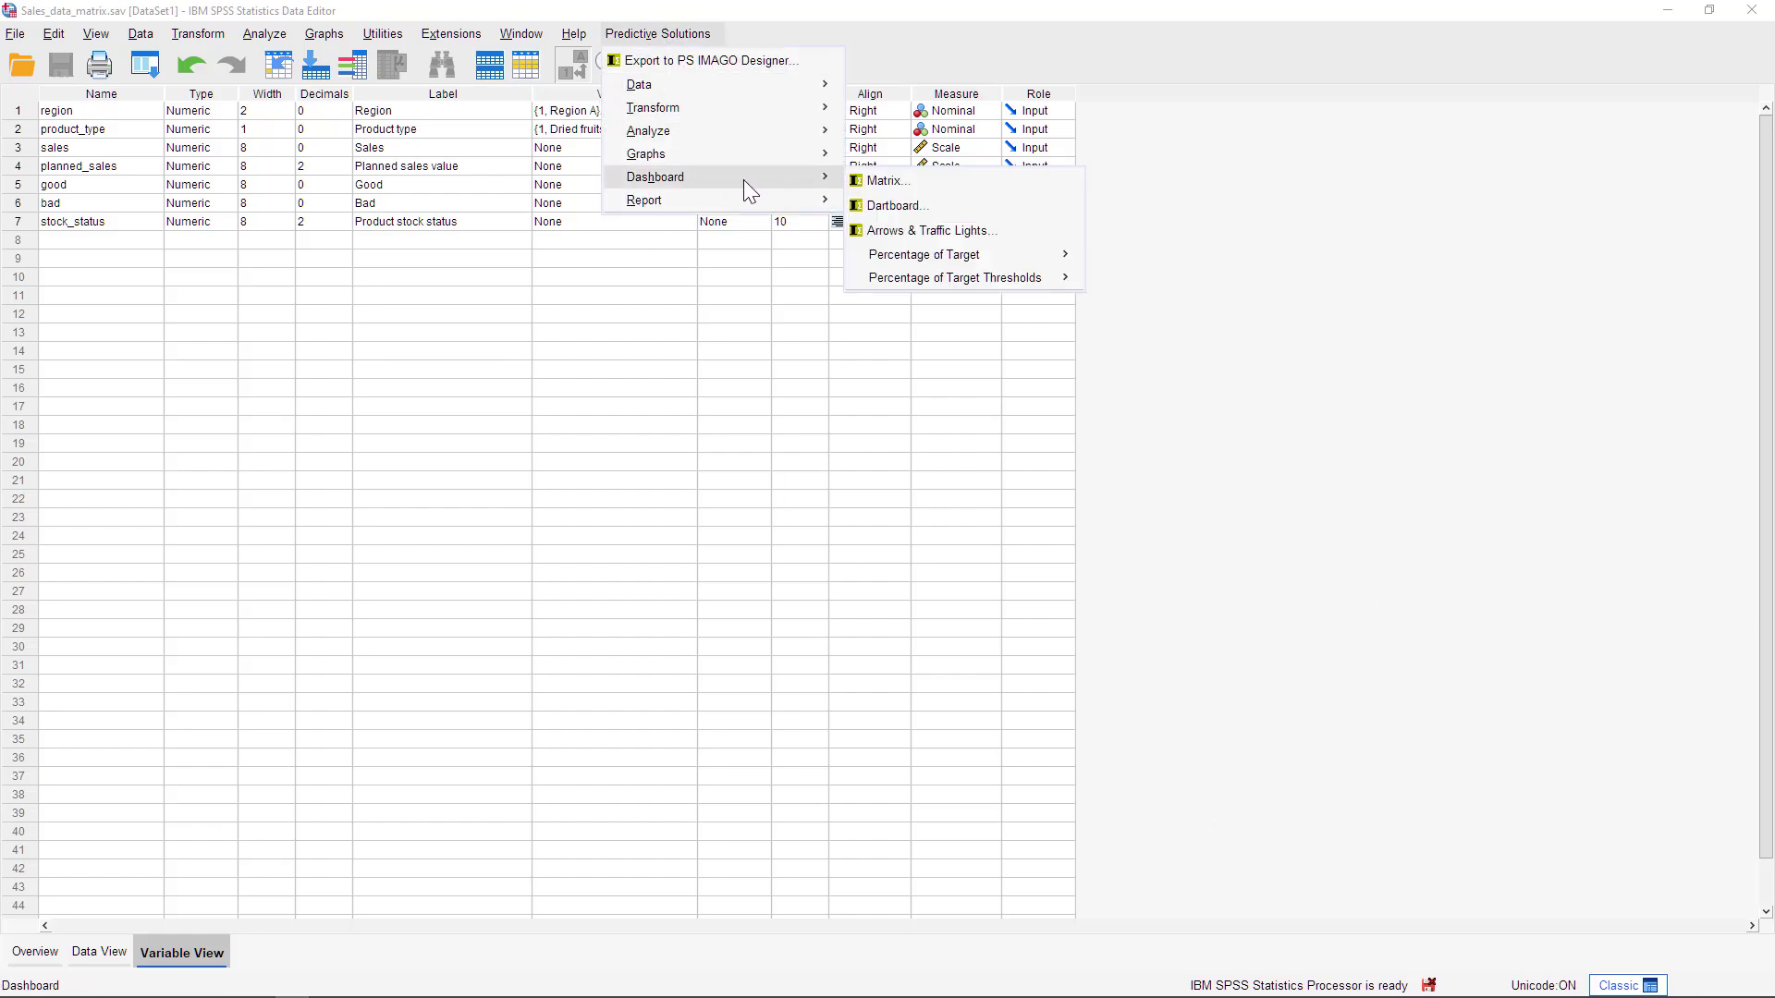
pyautogui.click(887, 182)
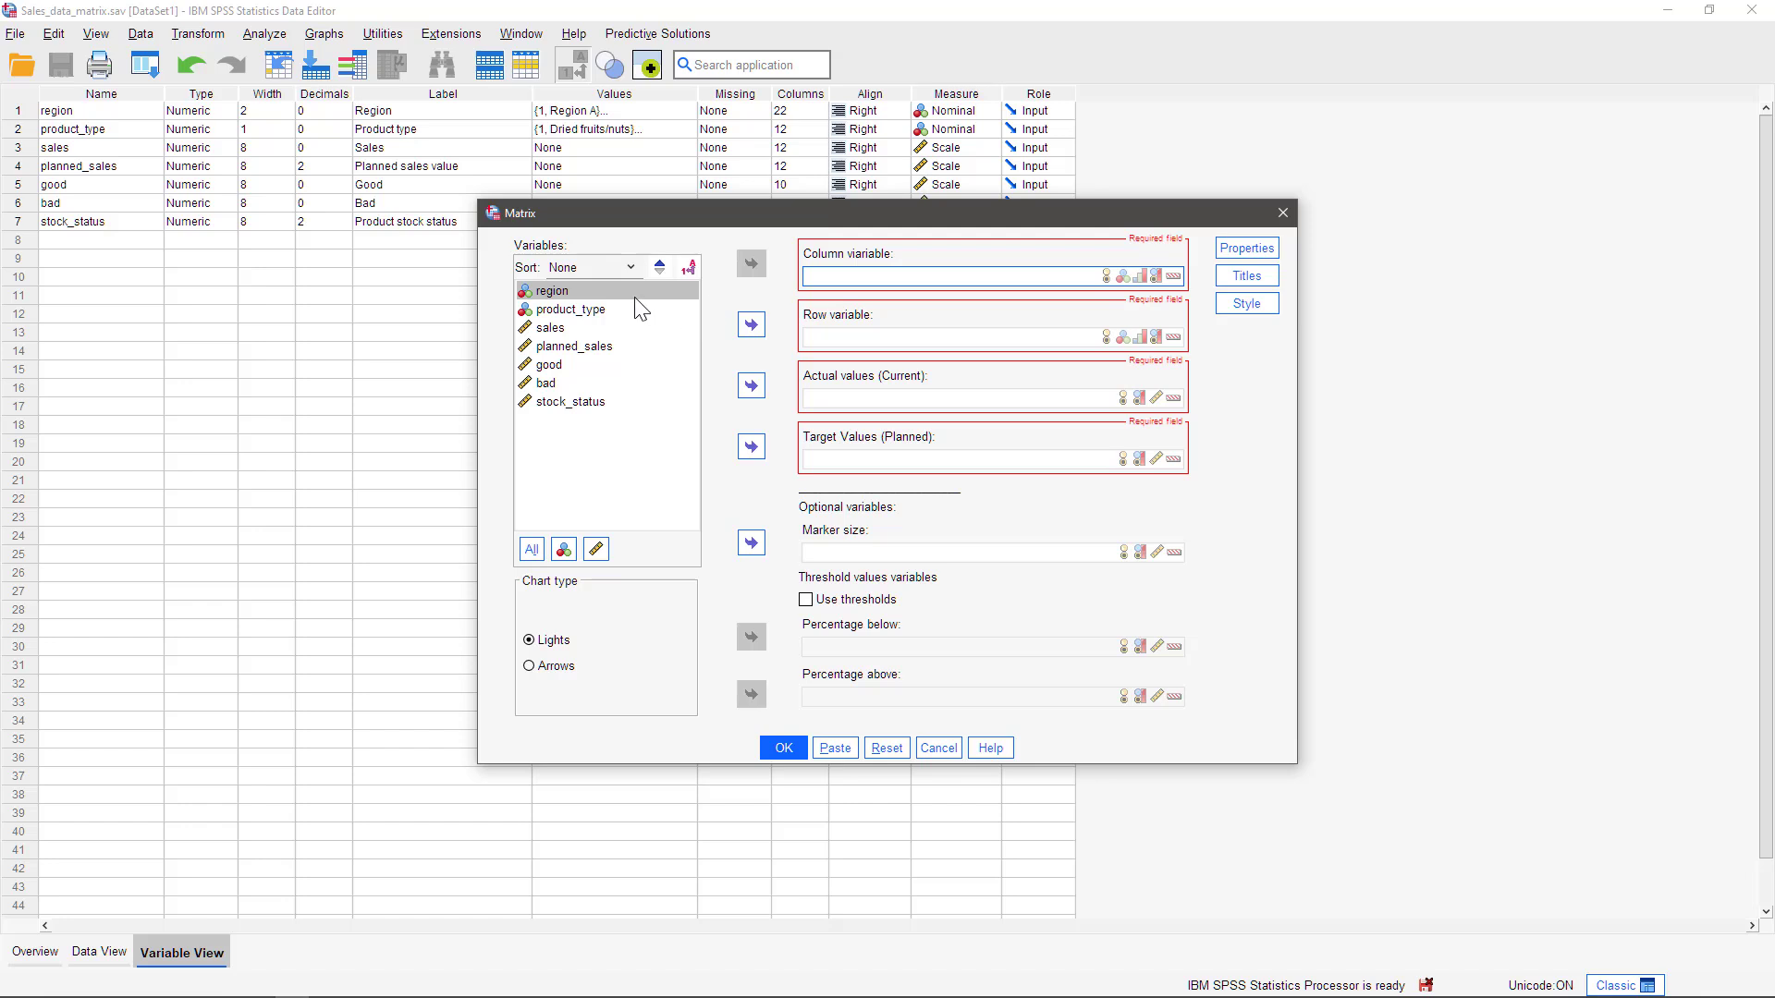
pyautogui.click(665, 291)
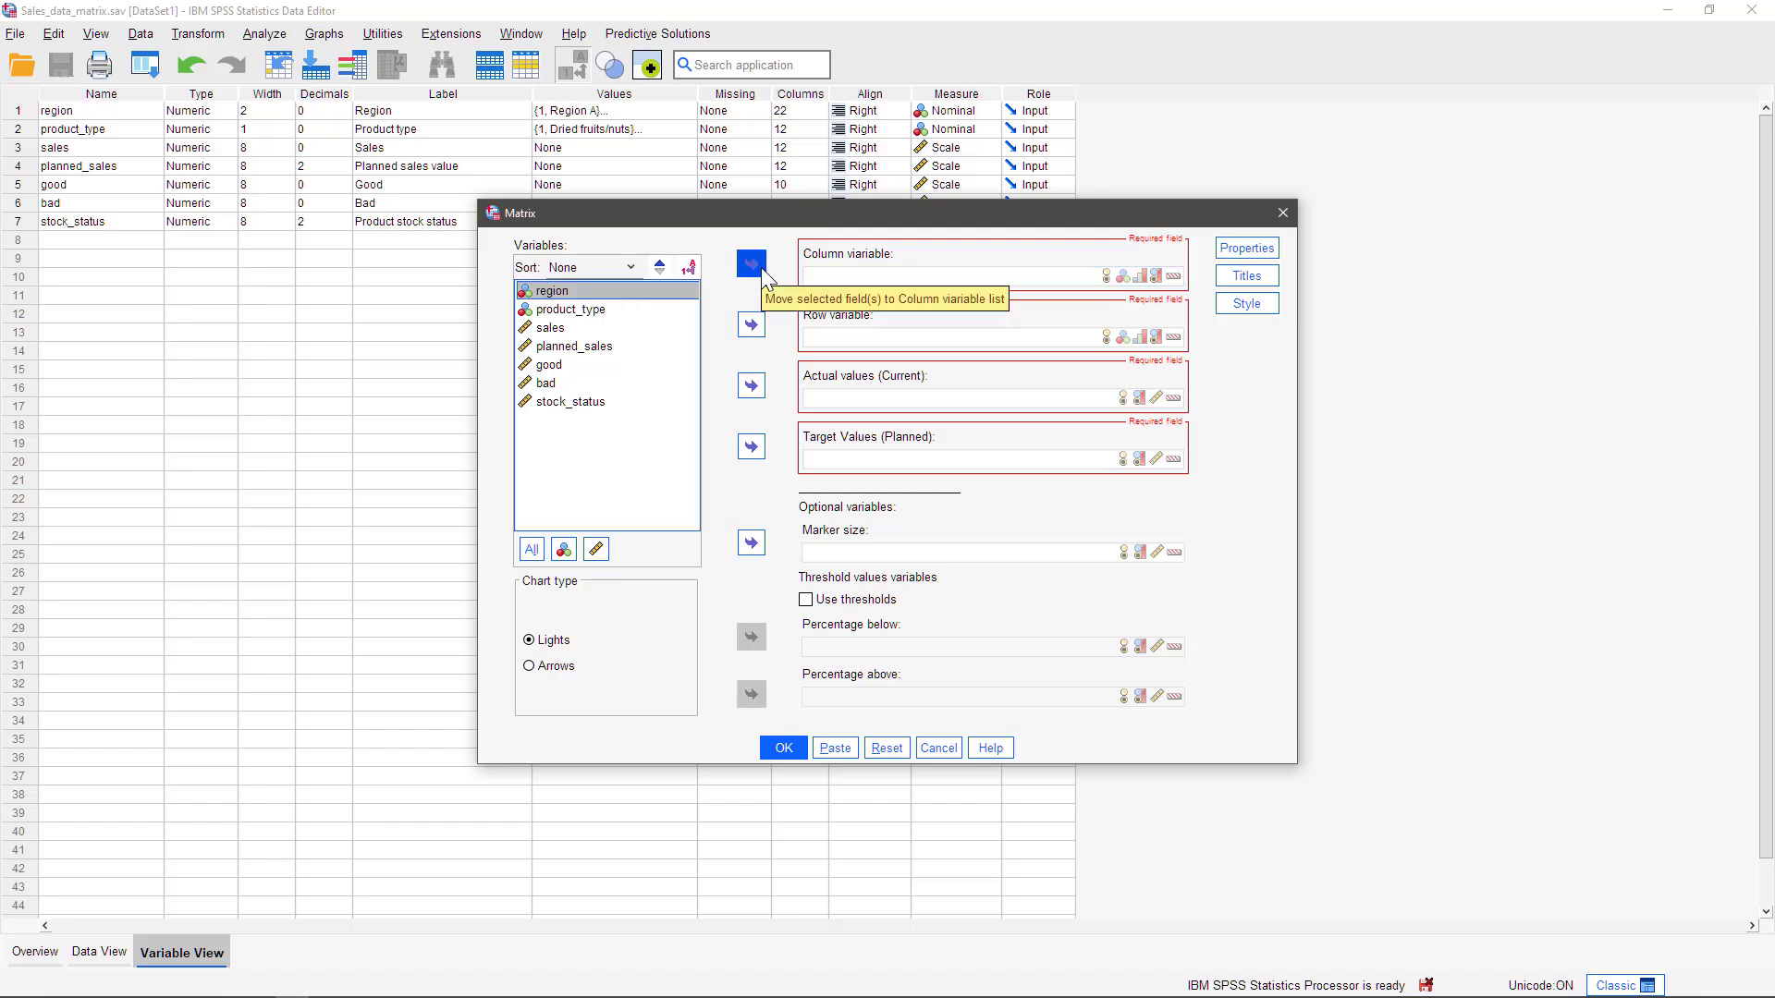
pyautogui.click(764, 273)
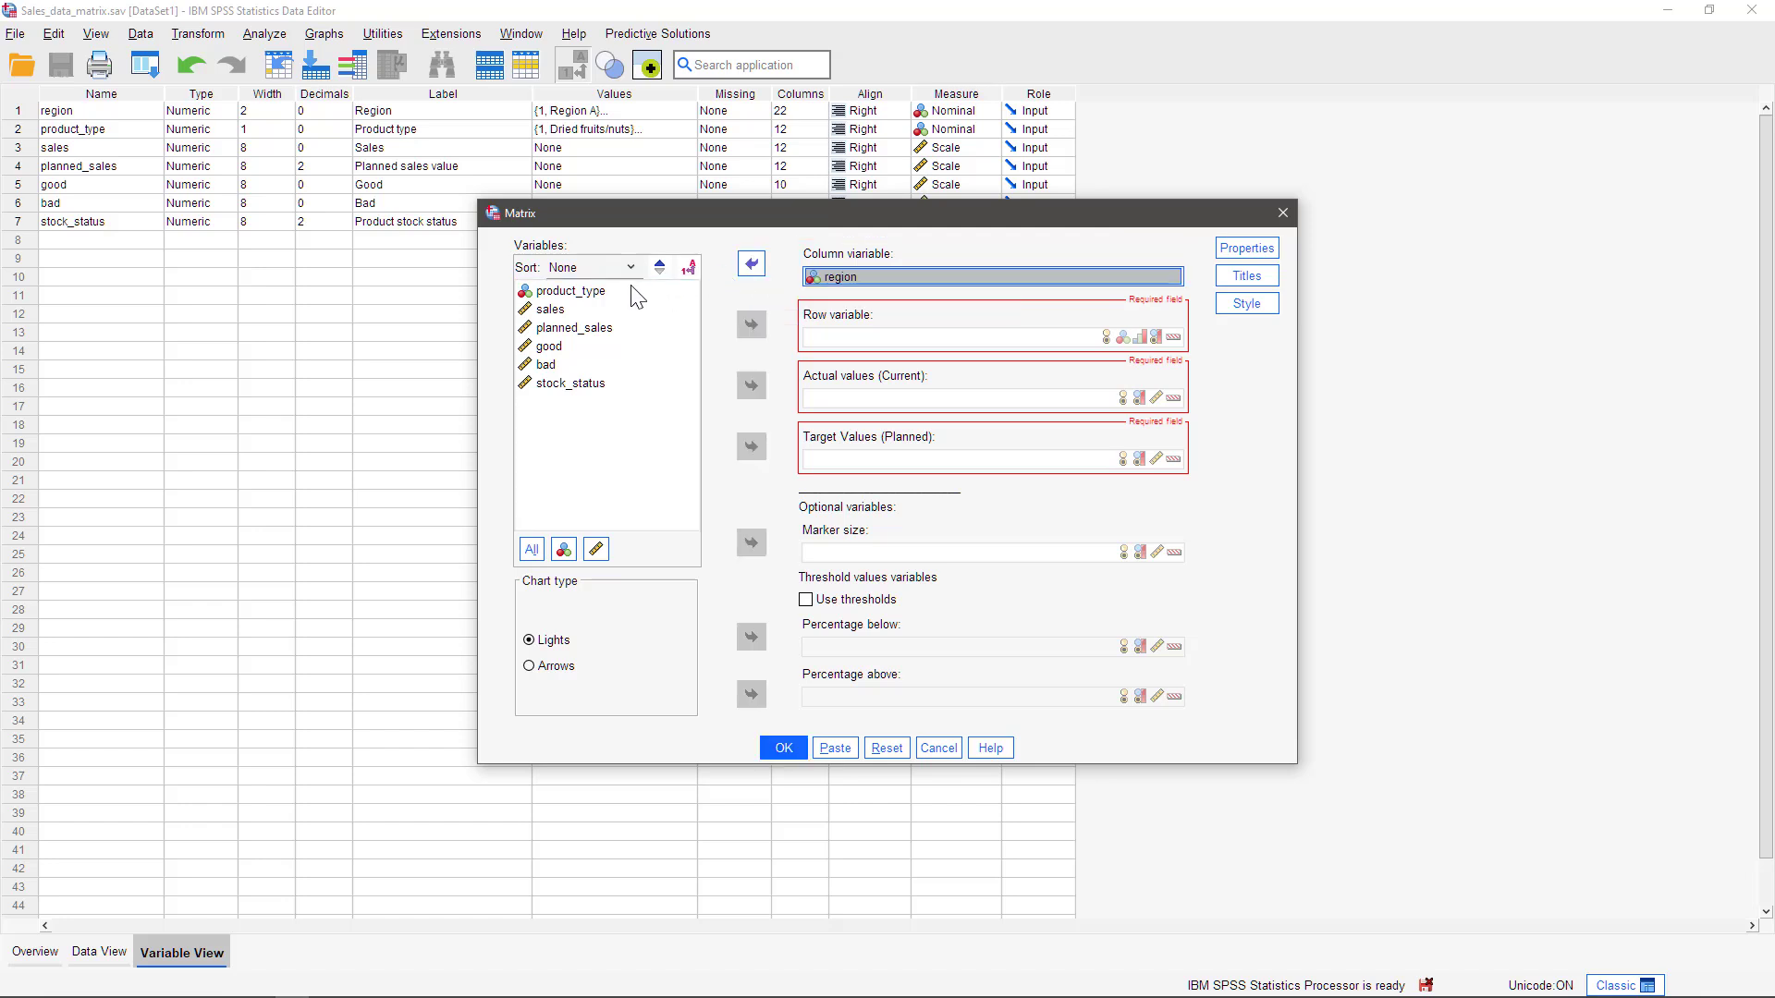
pyautogui.click(596, 292)
pyautogui.click(752, 326)
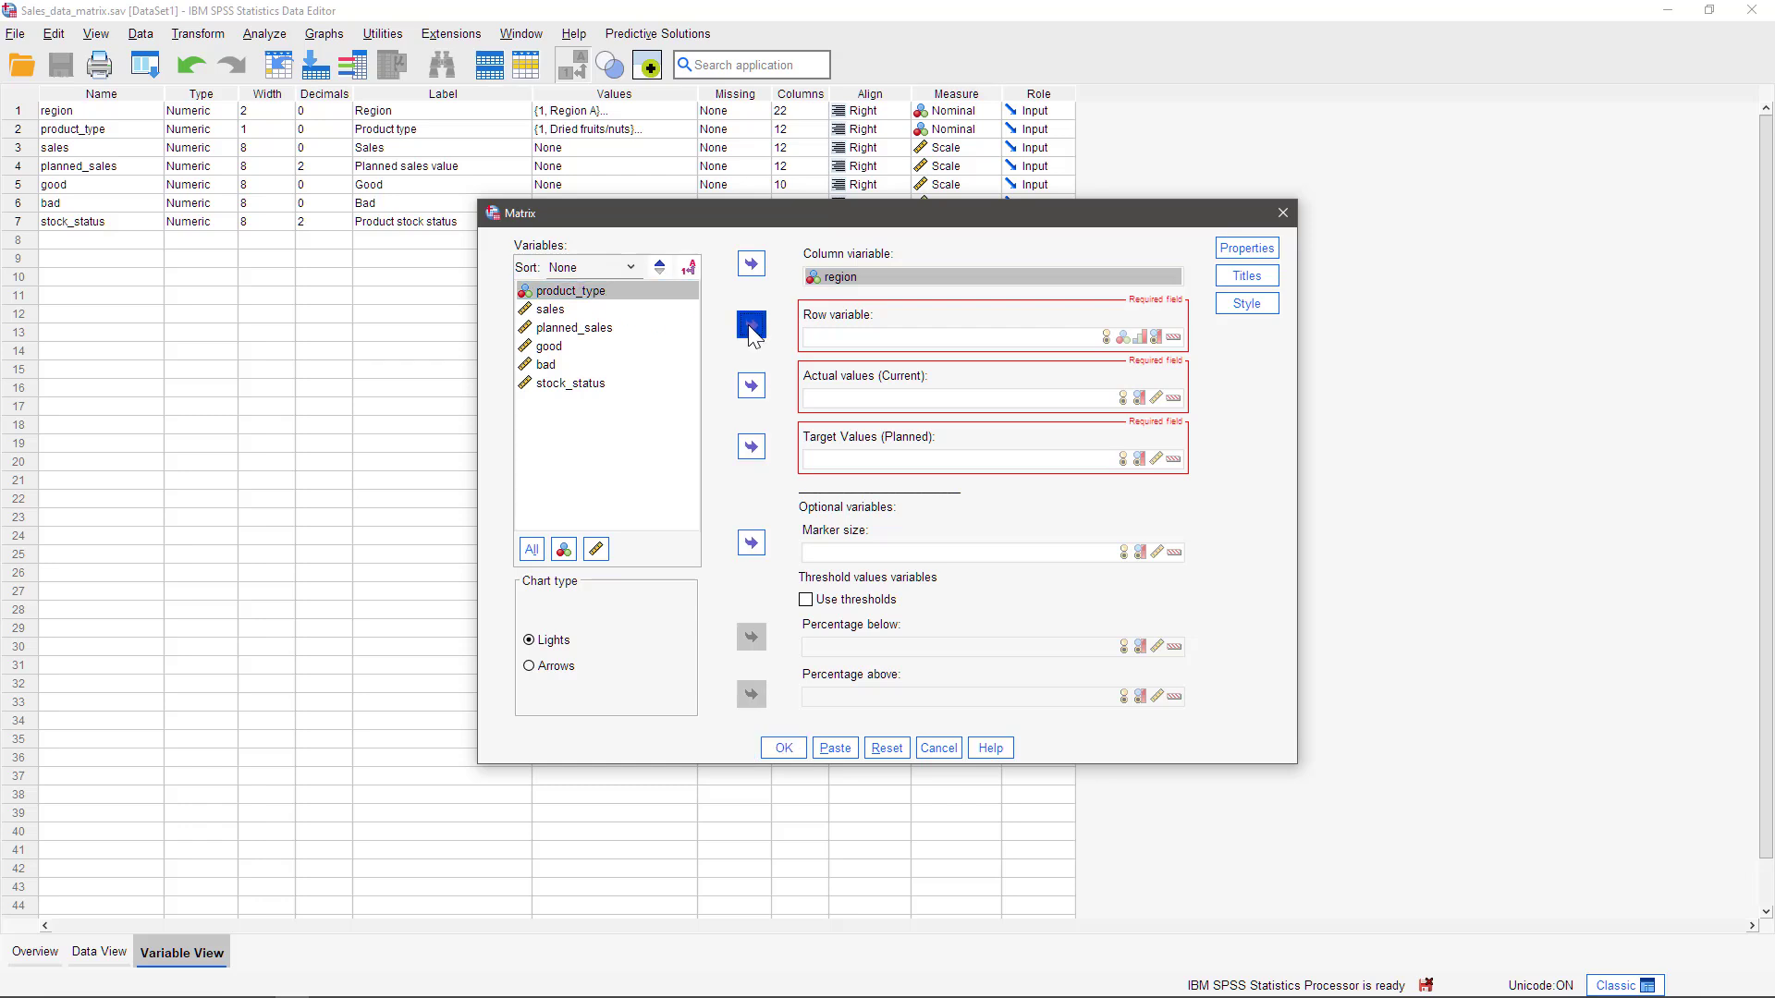
# Assign sales as the matrix's actual (current) values and planned_sales as its target (planned) values
pyautogui.click(561, 292)
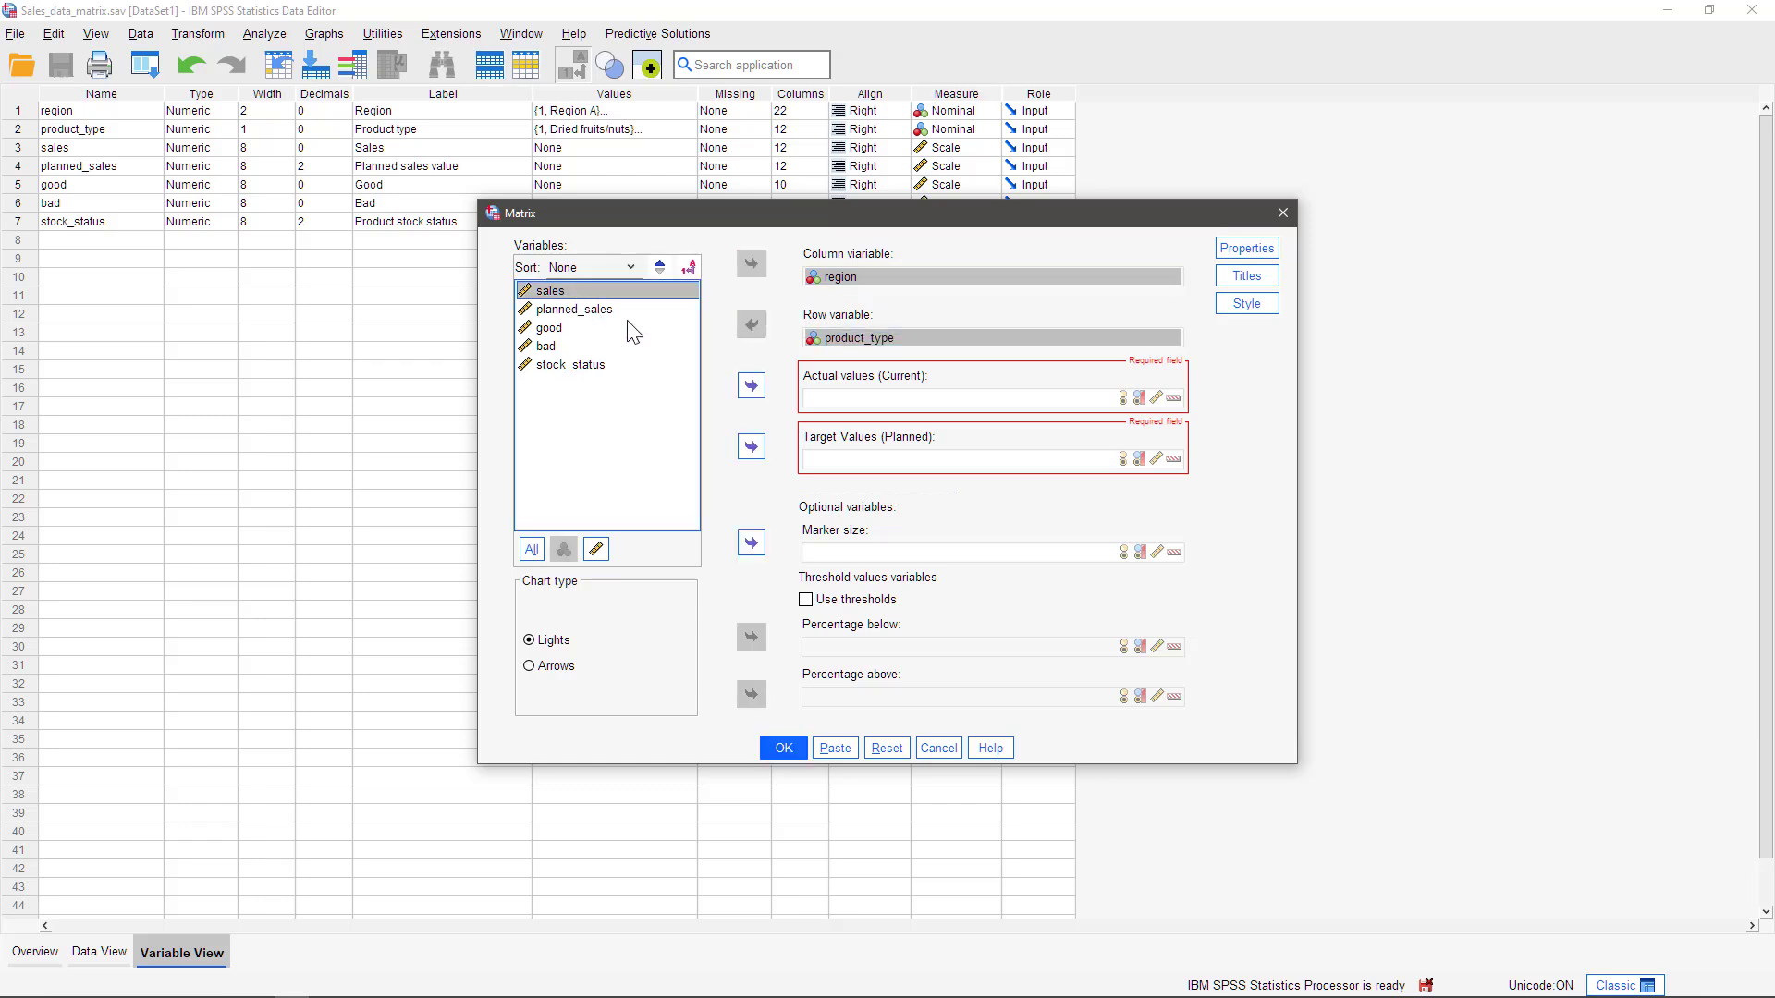
pyautogui.click(752, 386)
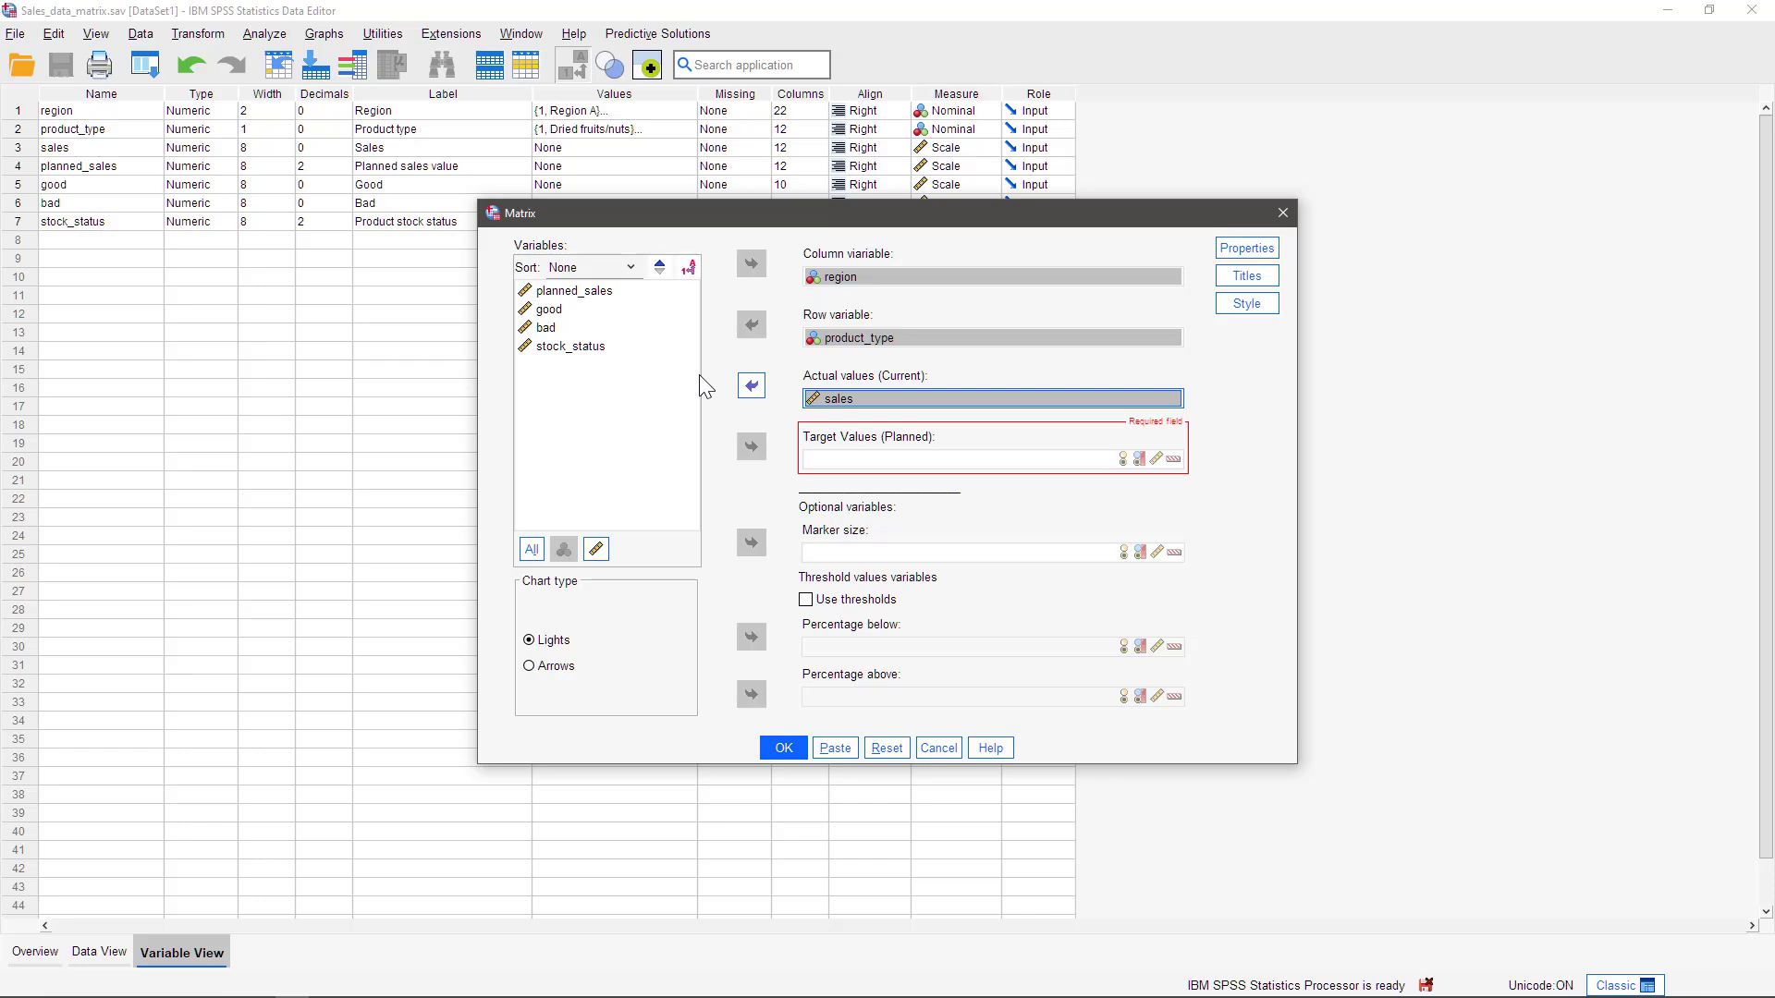
pyautogui.click(607, 293)
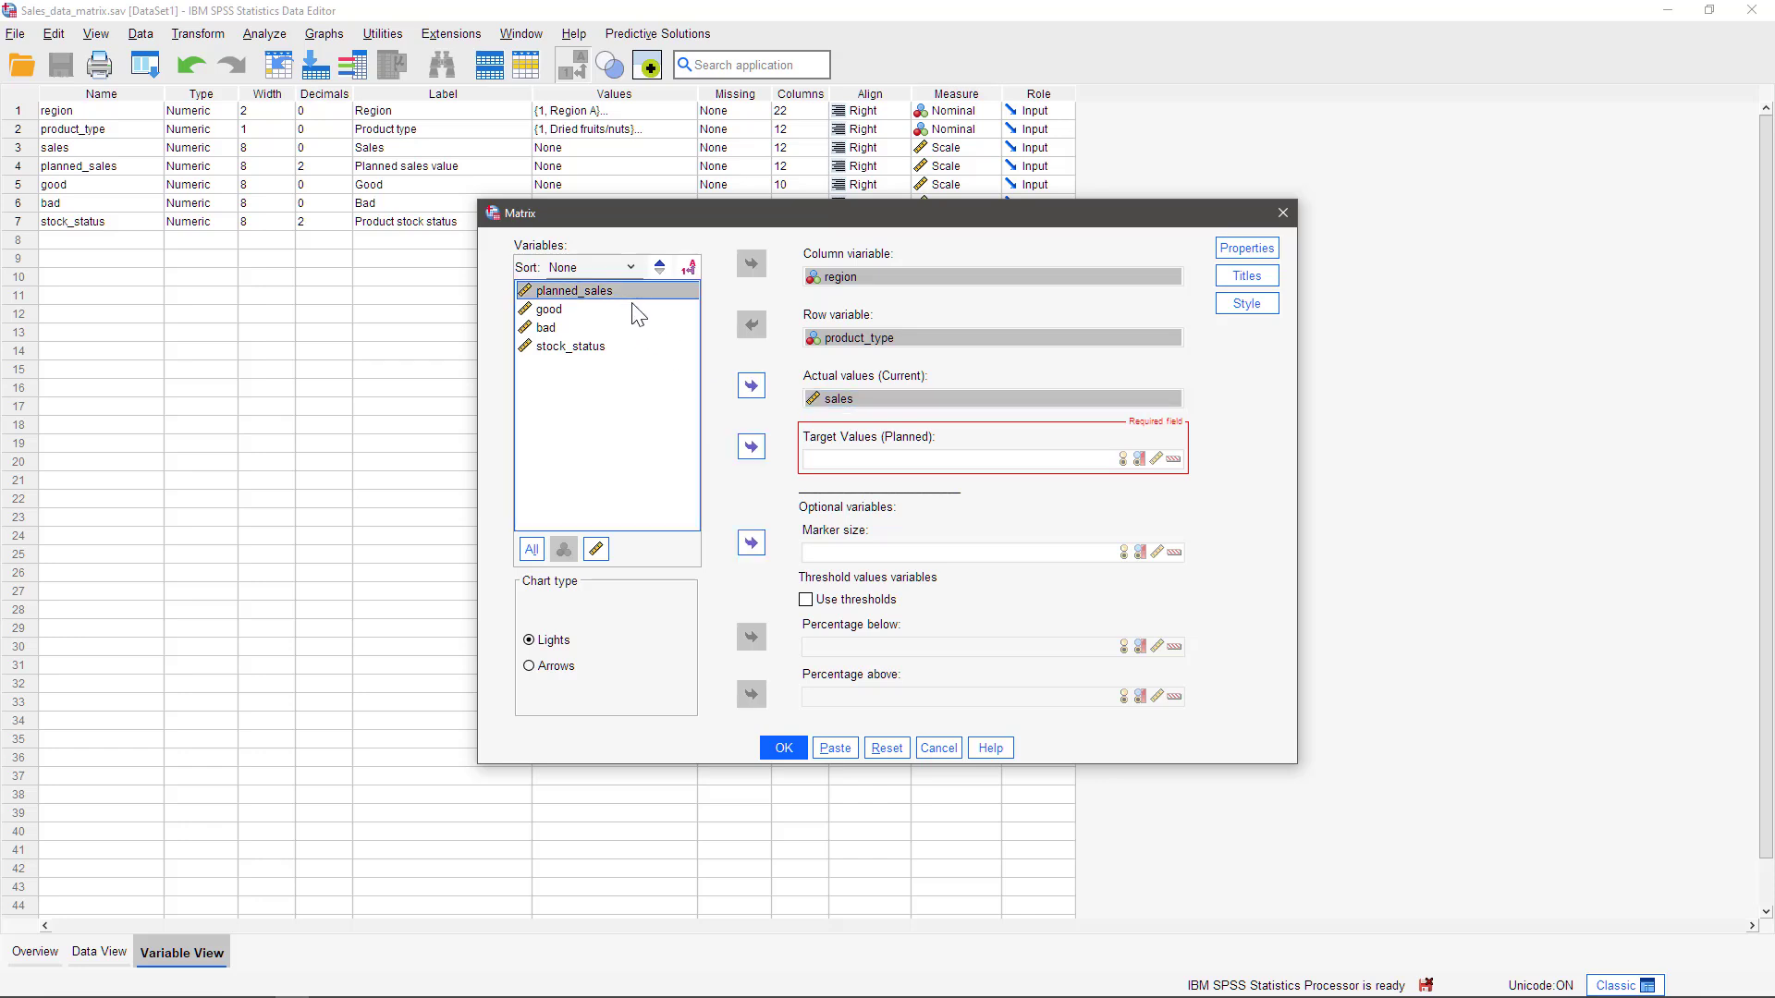
pyautogui.click(751, 446)
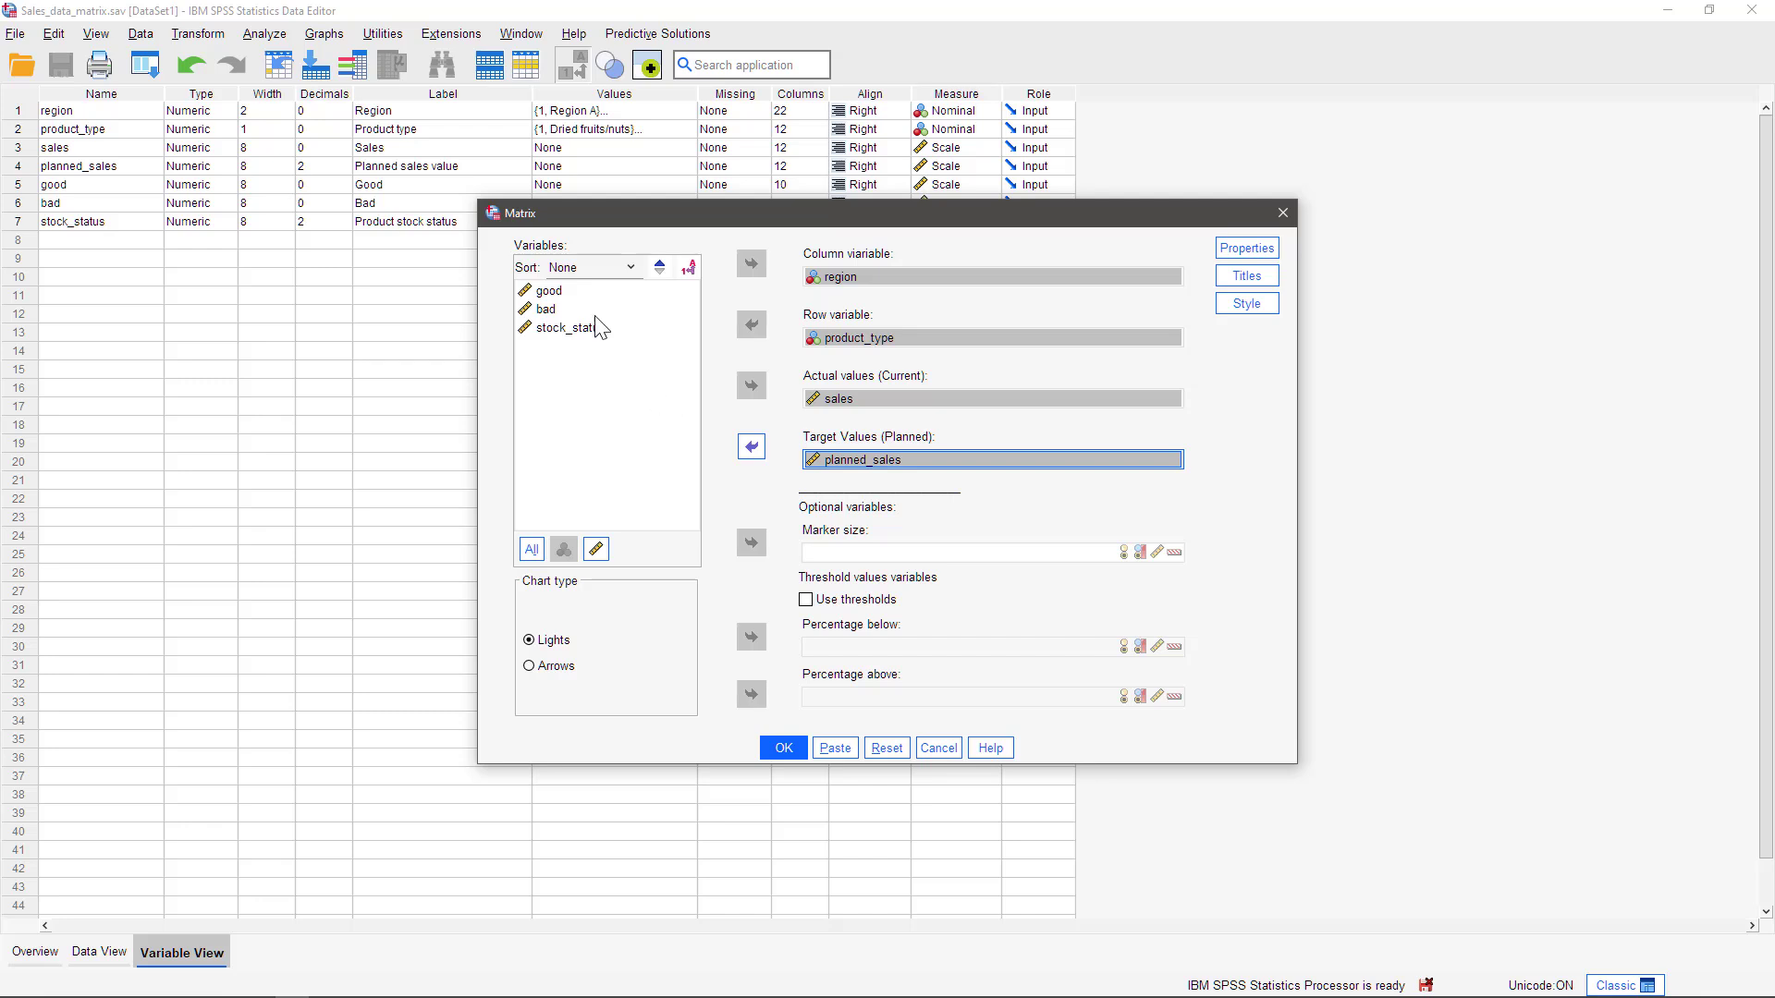
# Enable thresholds for the matrix, using bad for the percentage below and good for the percentage above
pyautogui.click(545, 310)
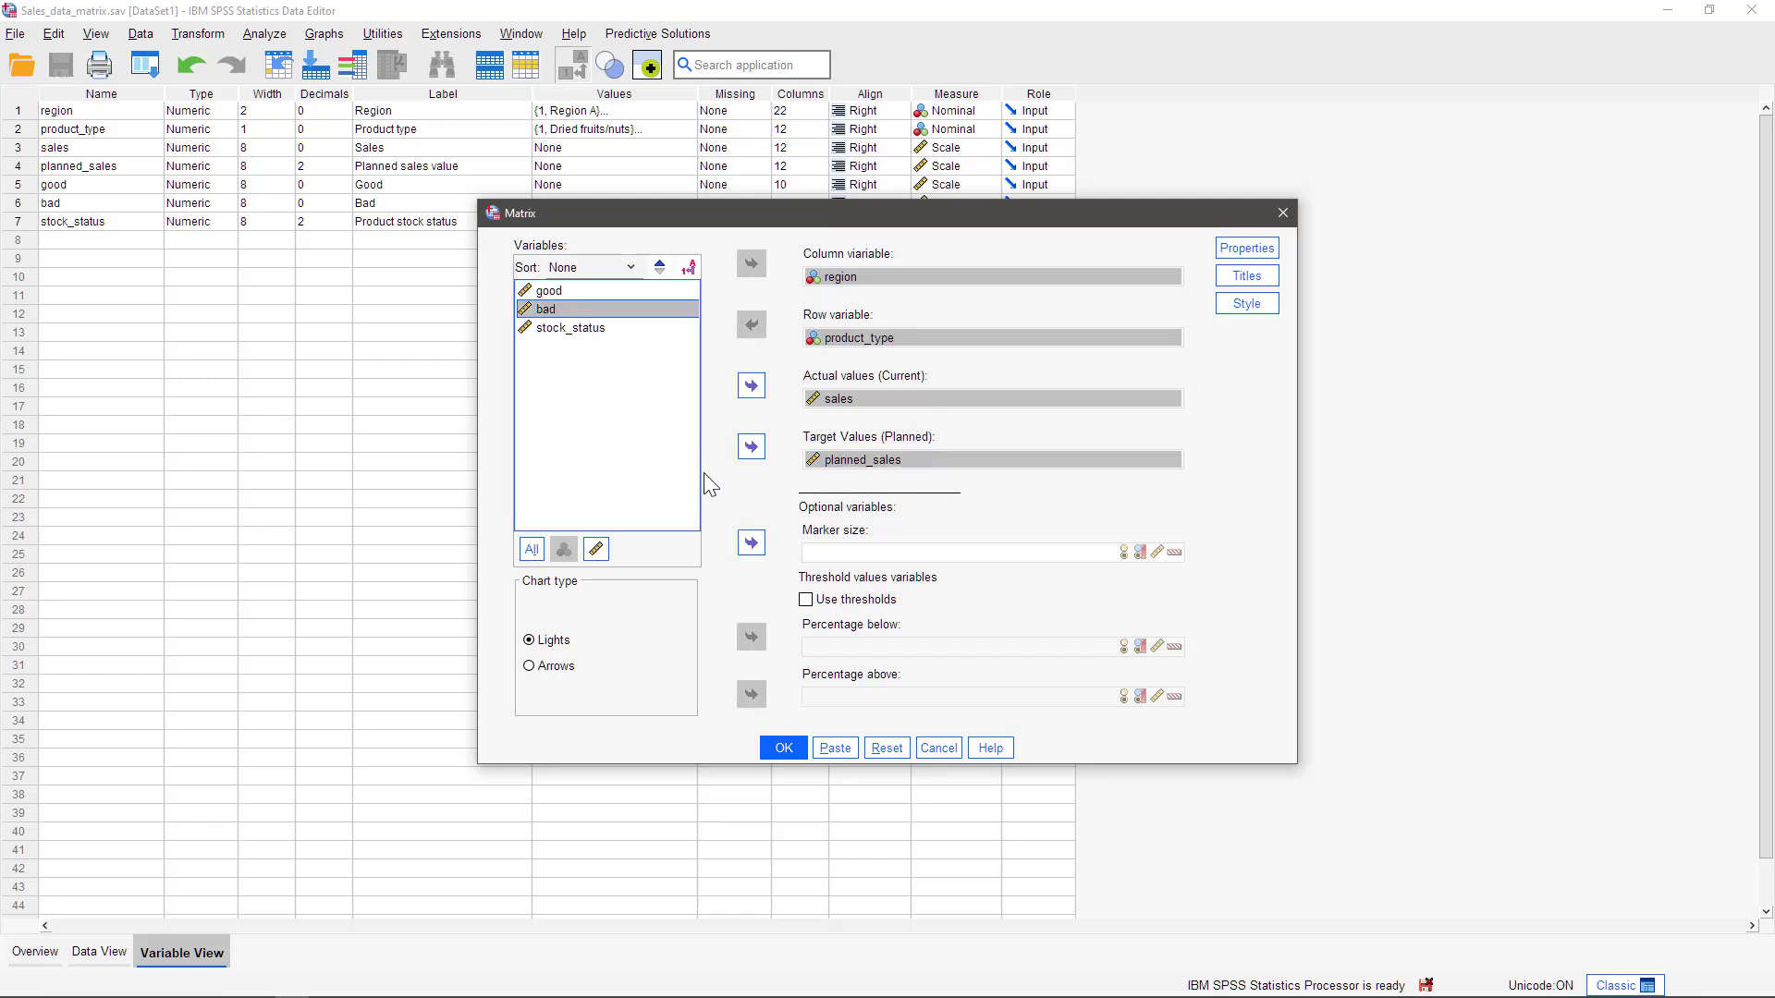
pyautogui.click(805, 599)
pyautogui.click(752, 638)
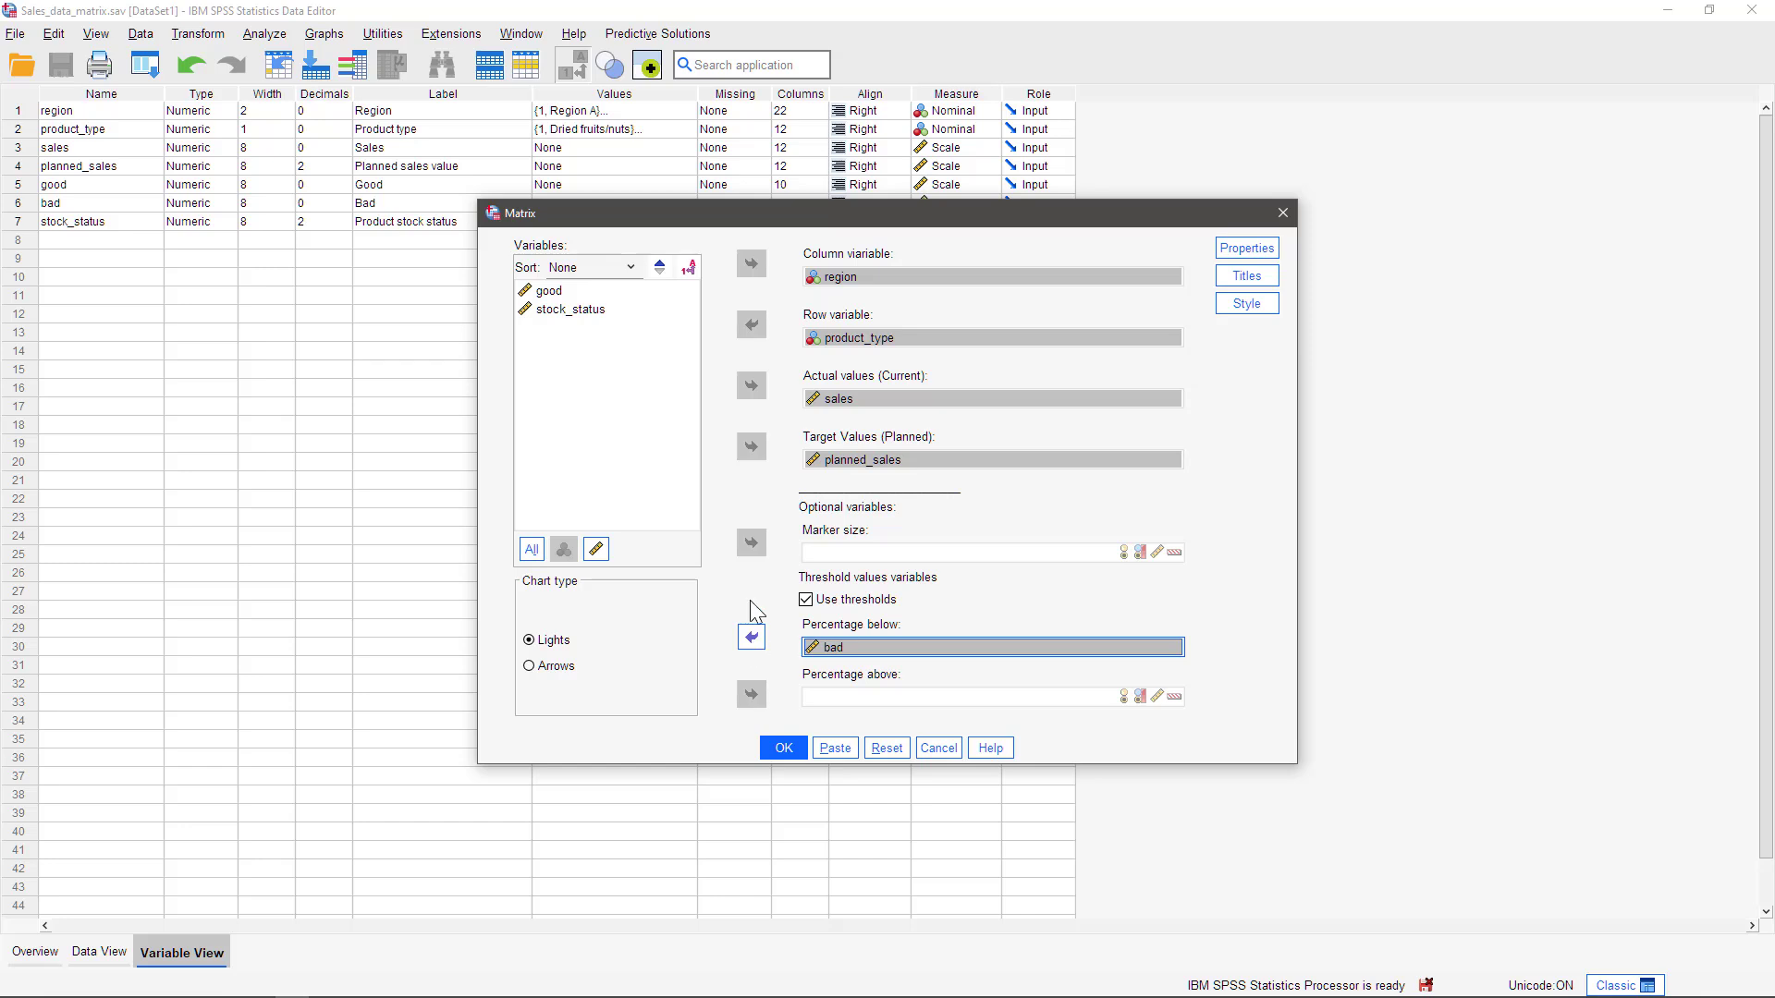
pyautogui.click(553, 292)
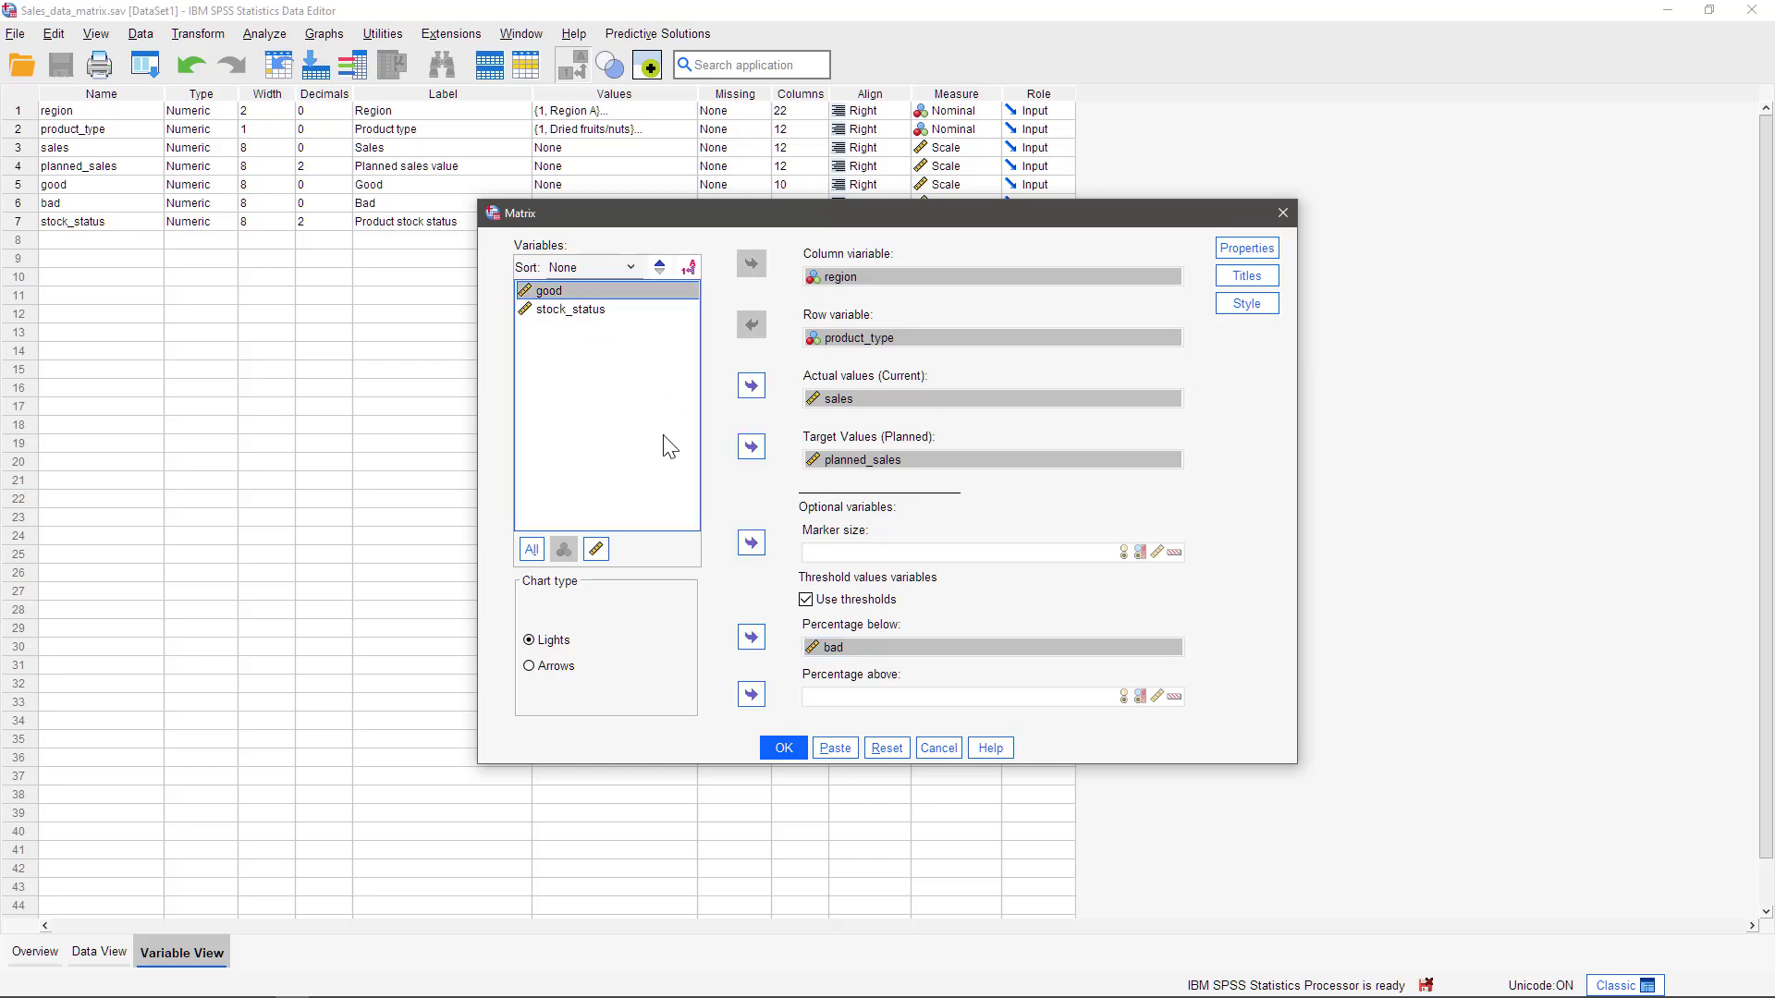
pyautogui.click(752, 695)
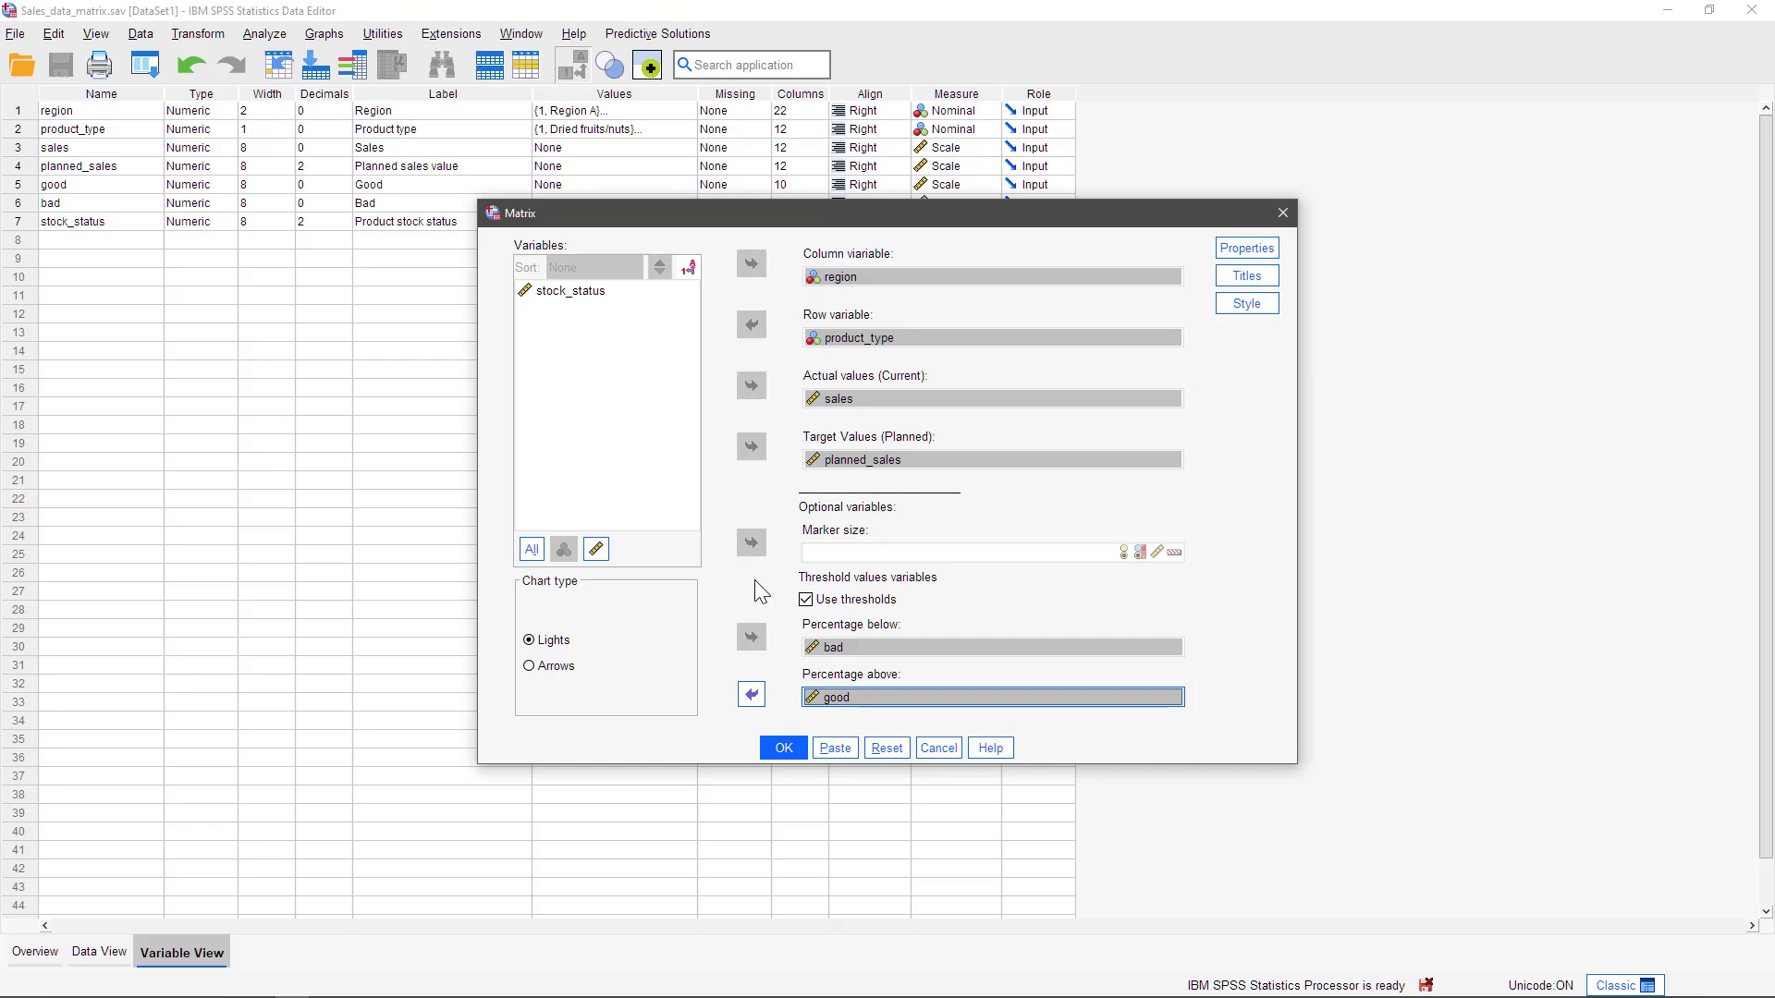
# Set the matrix's marker type to Star and enable the legend display
pyautogui.click(1255, 250)
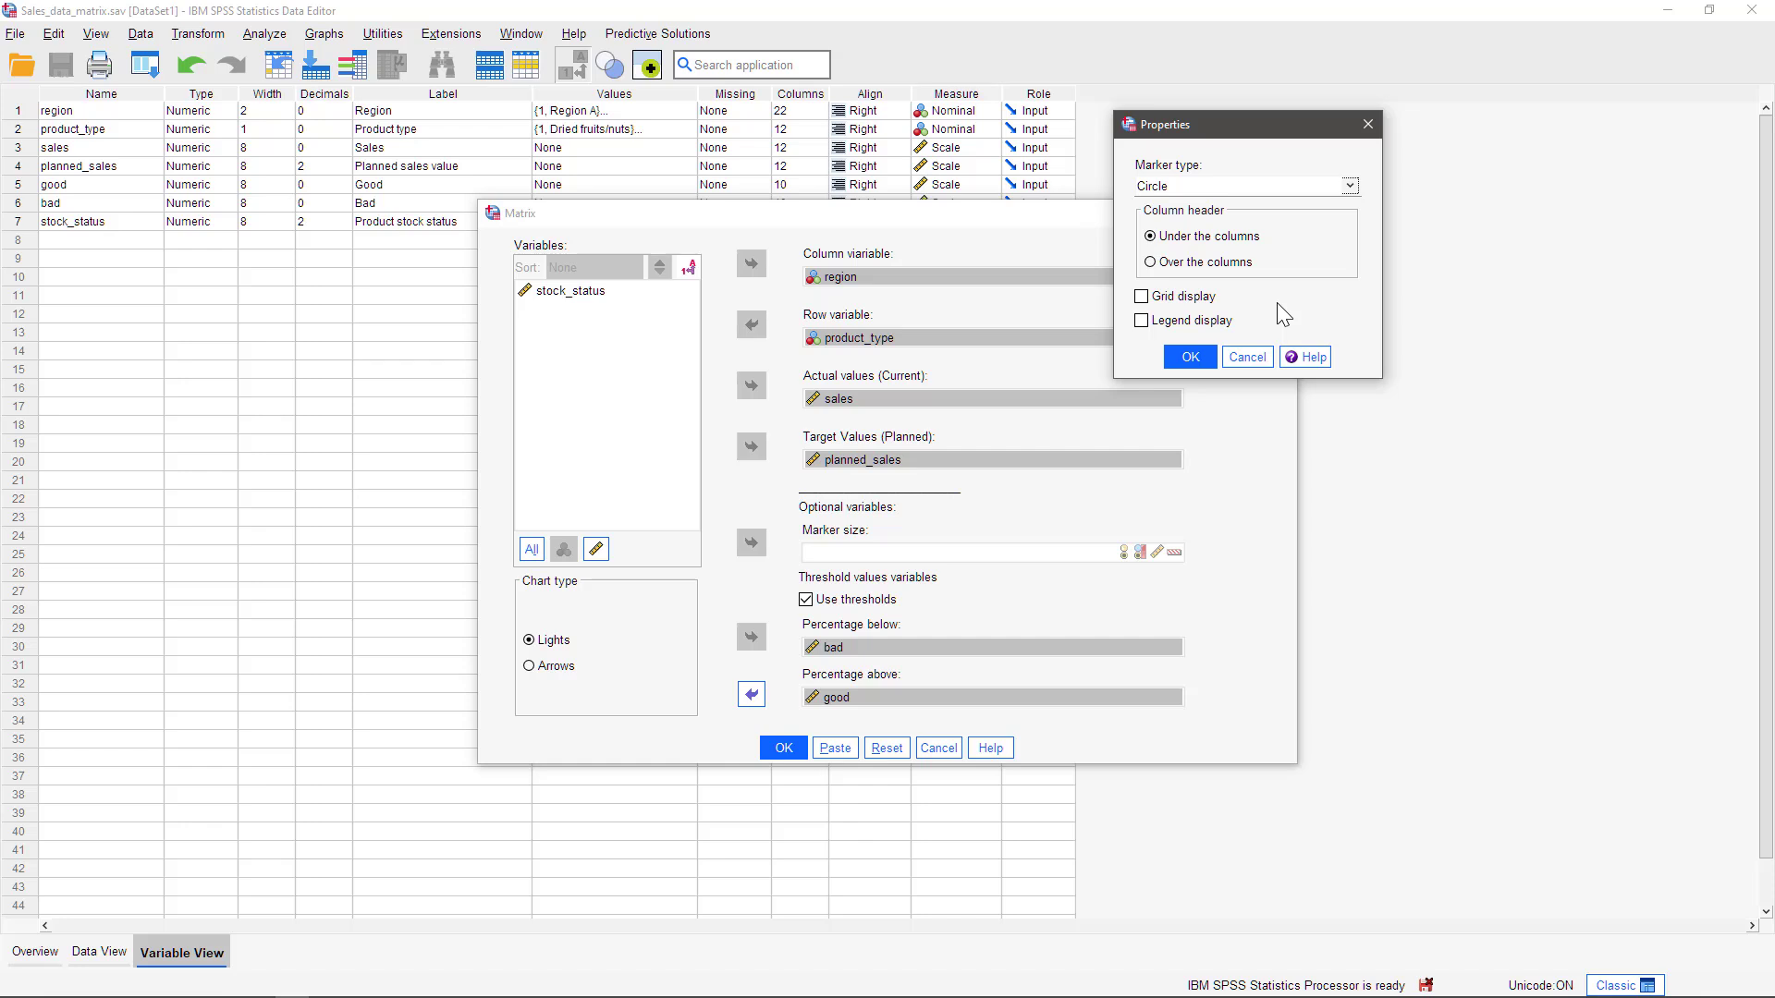
pyautogui.click(1350, 187)
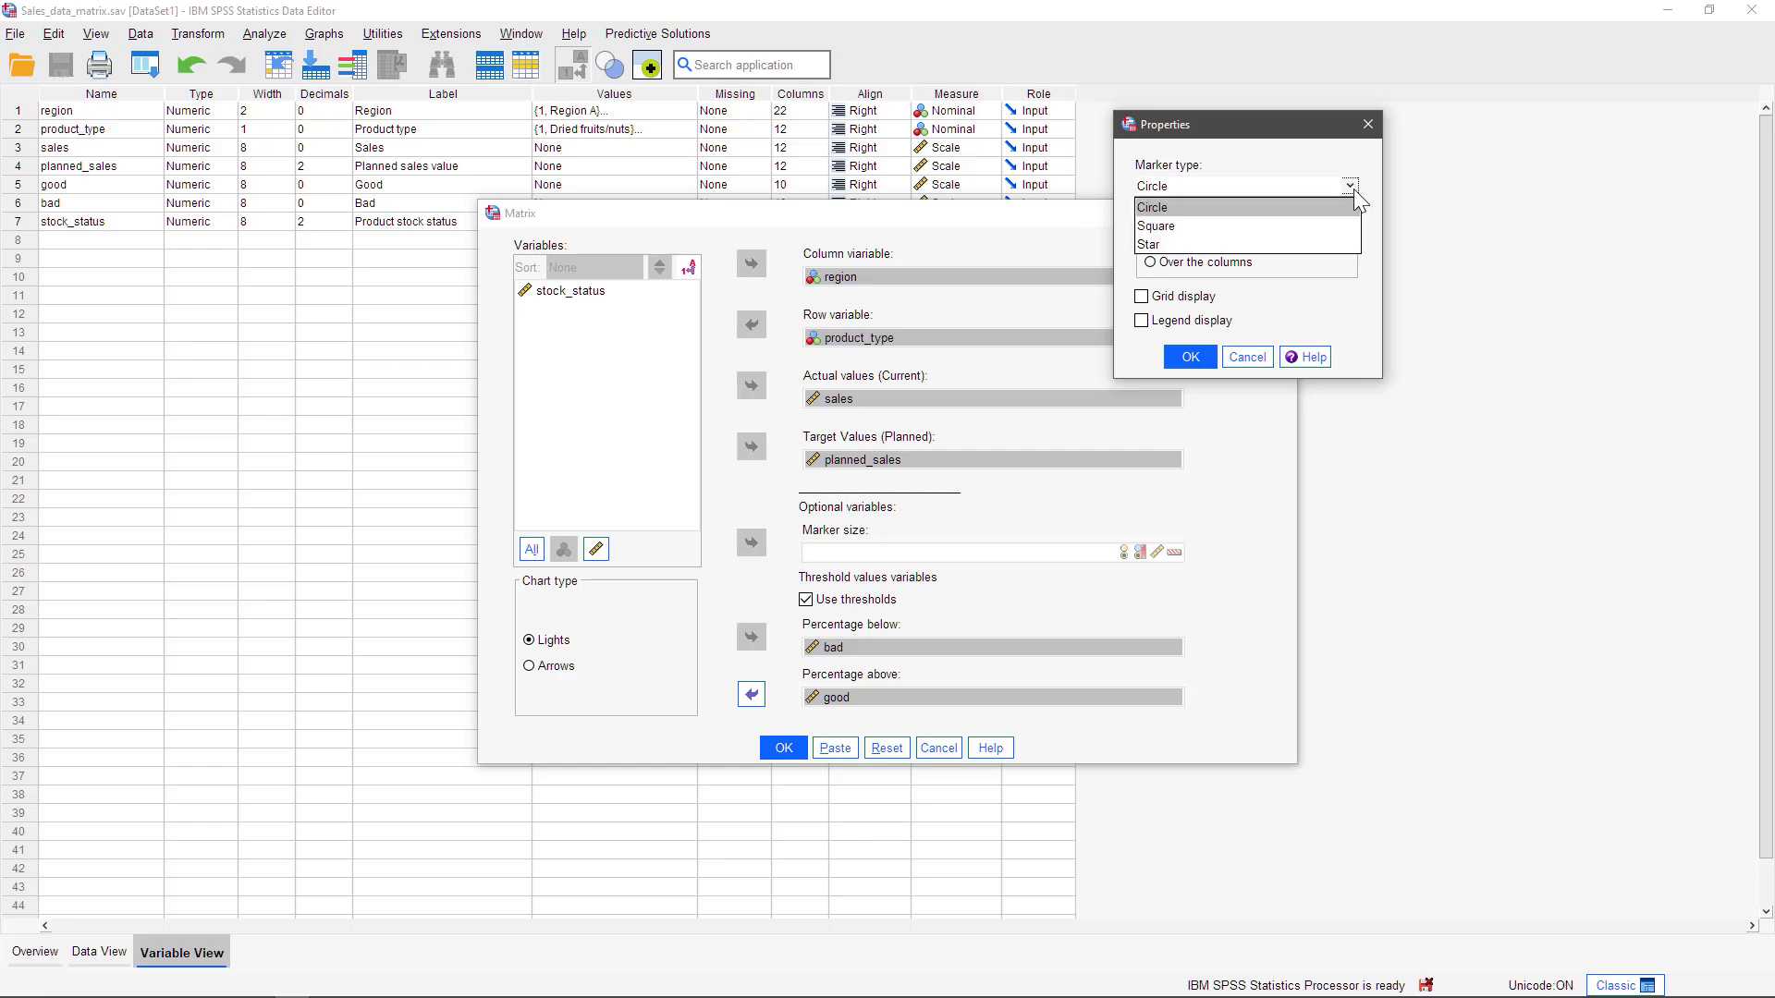
pyautogui.click(1354, 188)
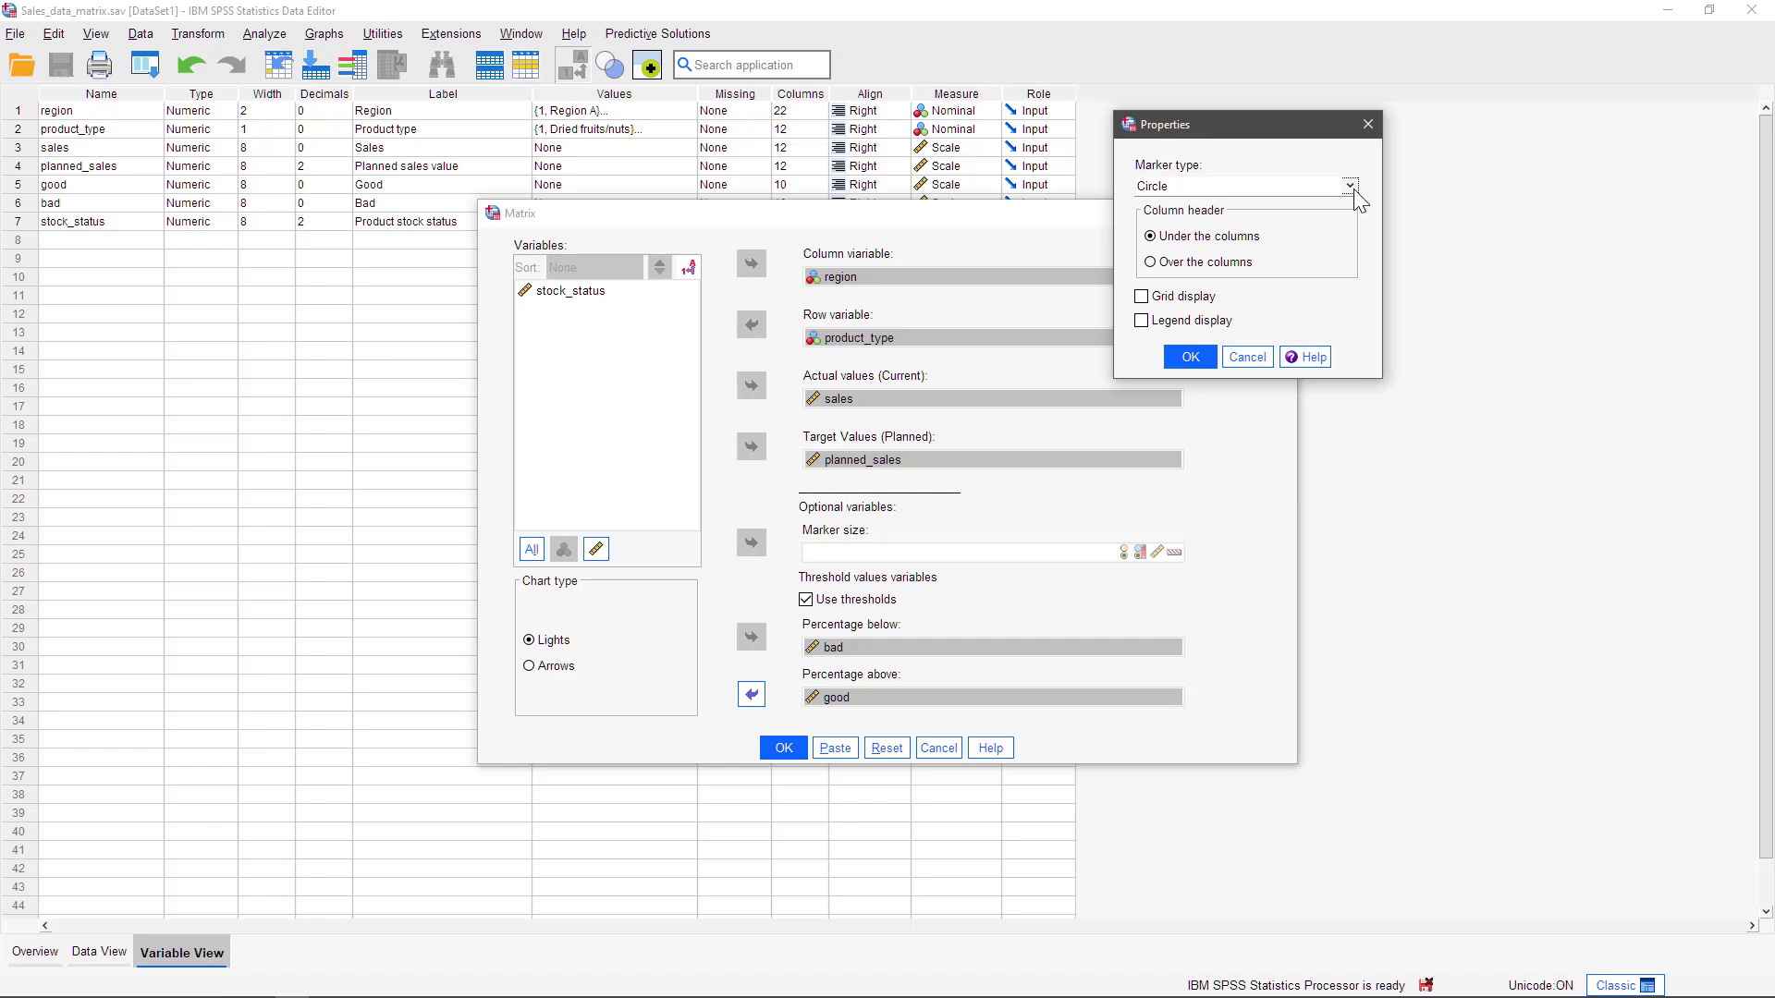
pyautogui.click(1350, 186)
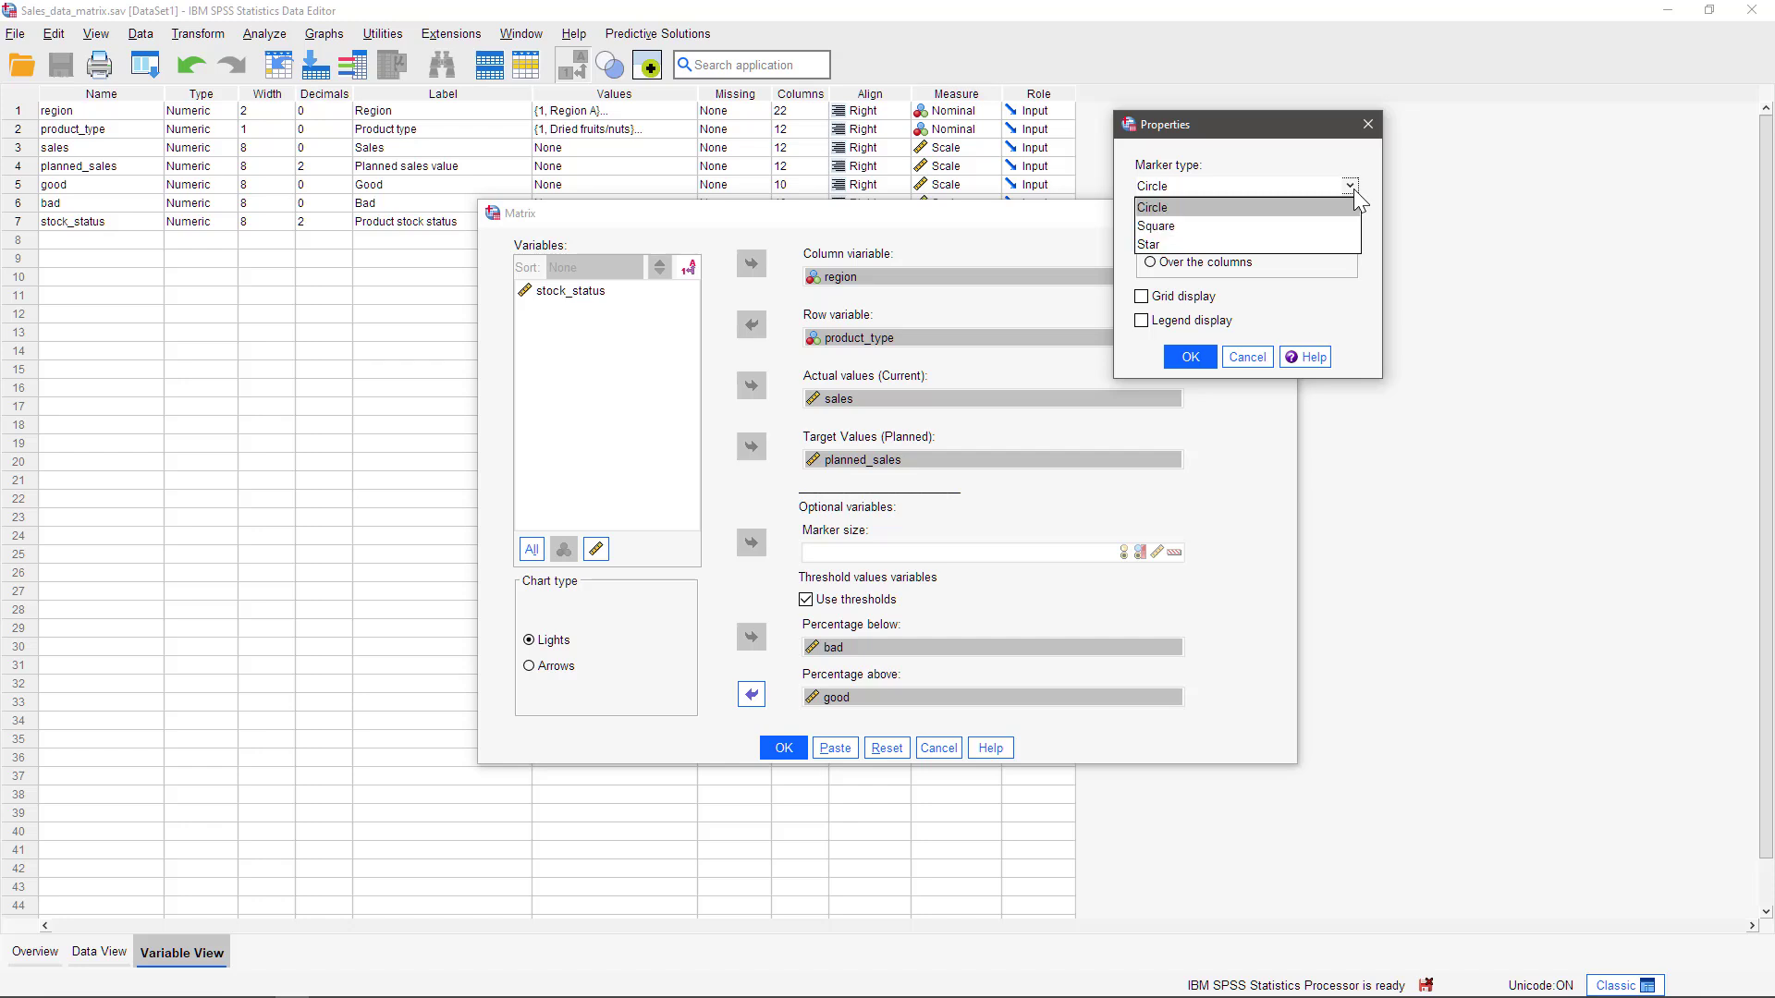
pyautogui.click(1156, 243)
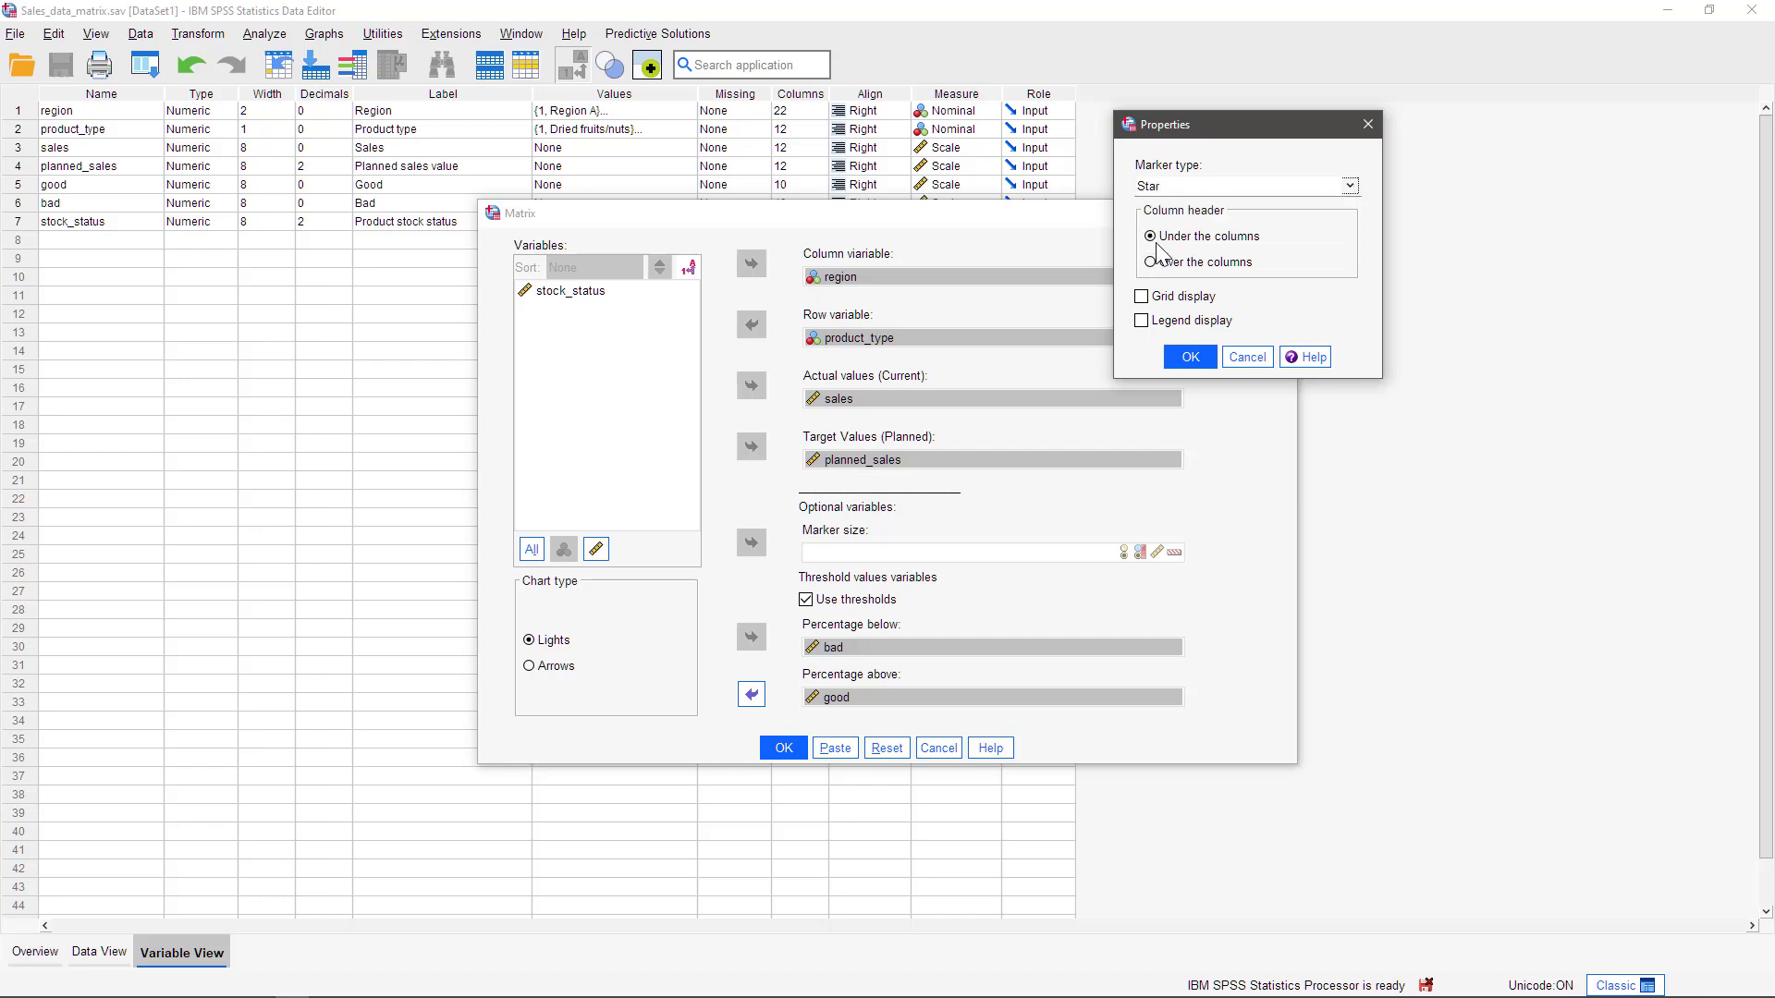
pyautogui.click(1143, 323)
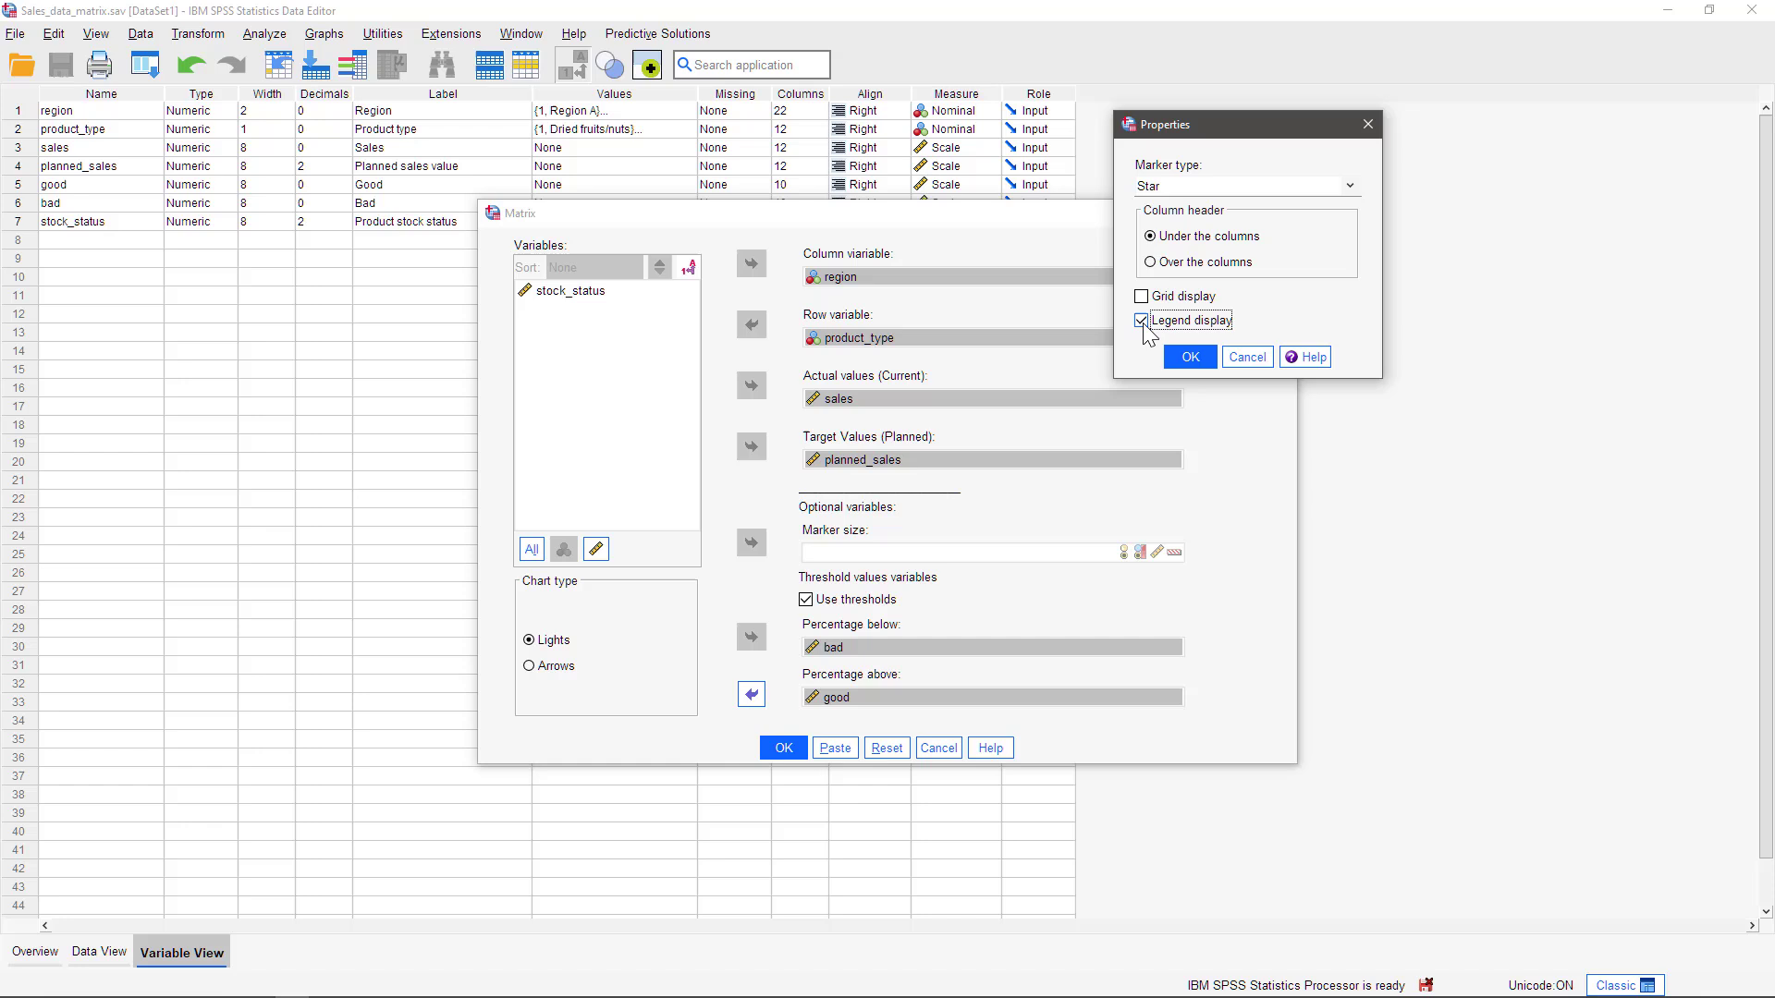
pyautogui.click(1189, 357)
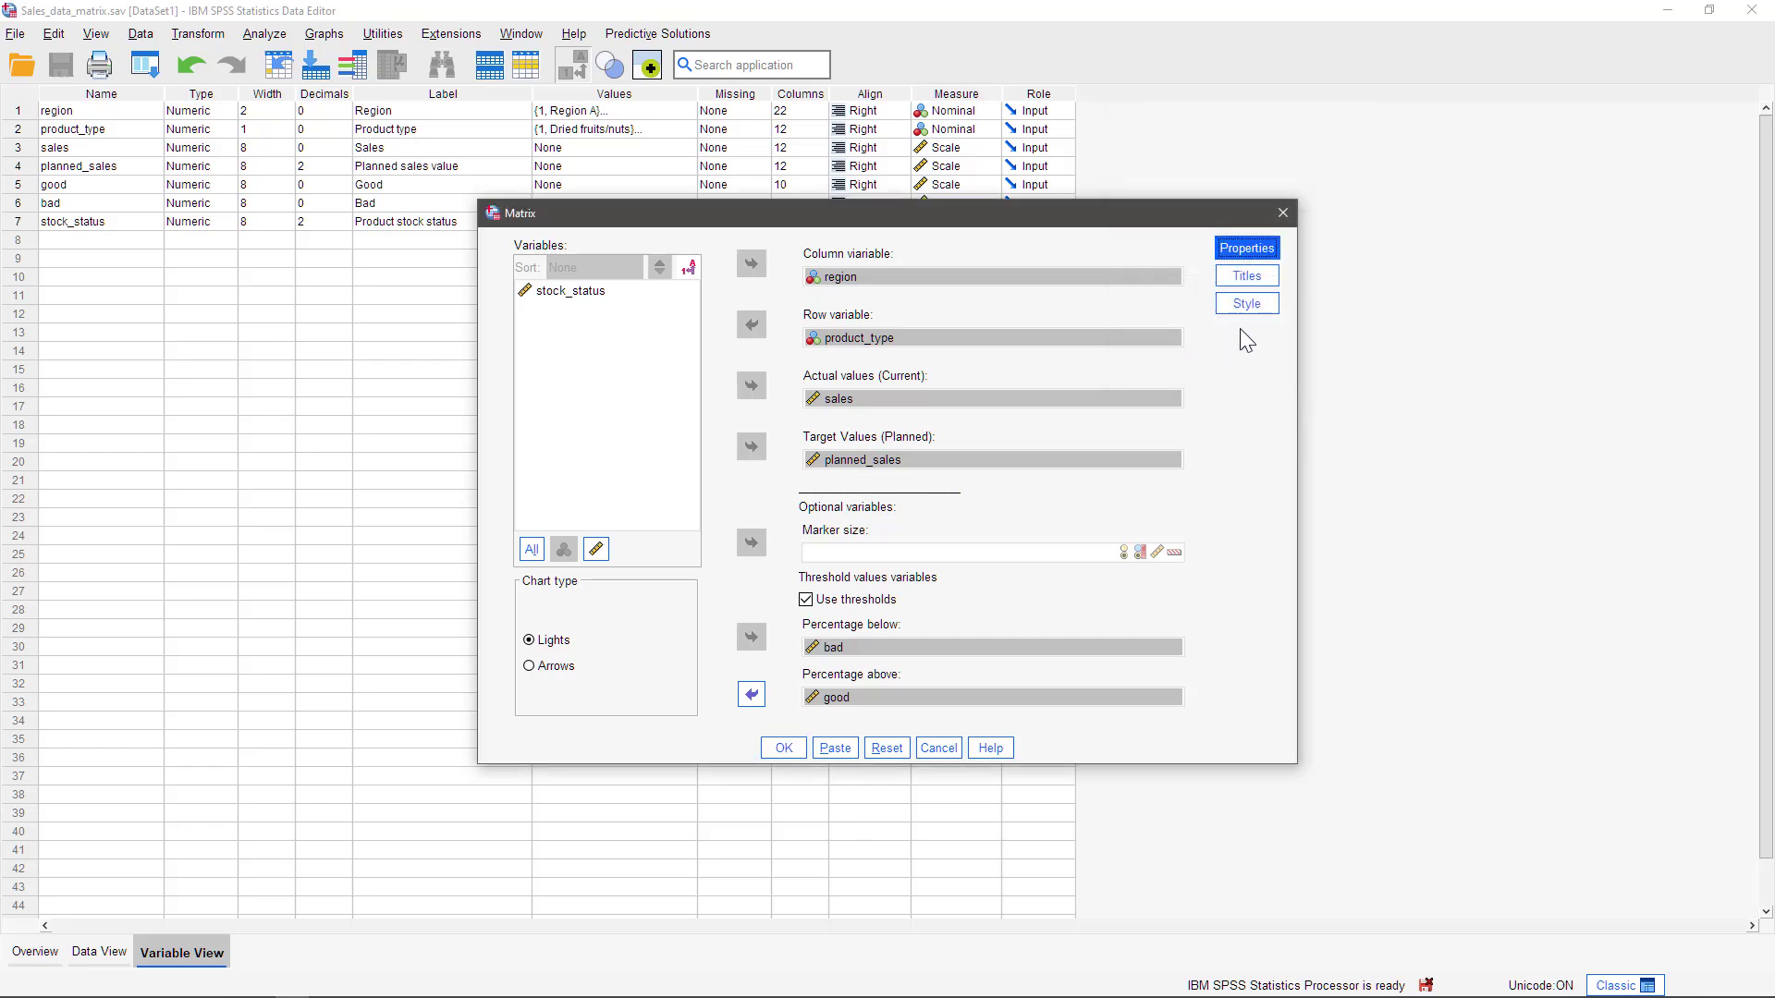
# Check the title options without changing them, then set the chart style to Lights and generate the matrix
pyautogui.click(1245, 276)
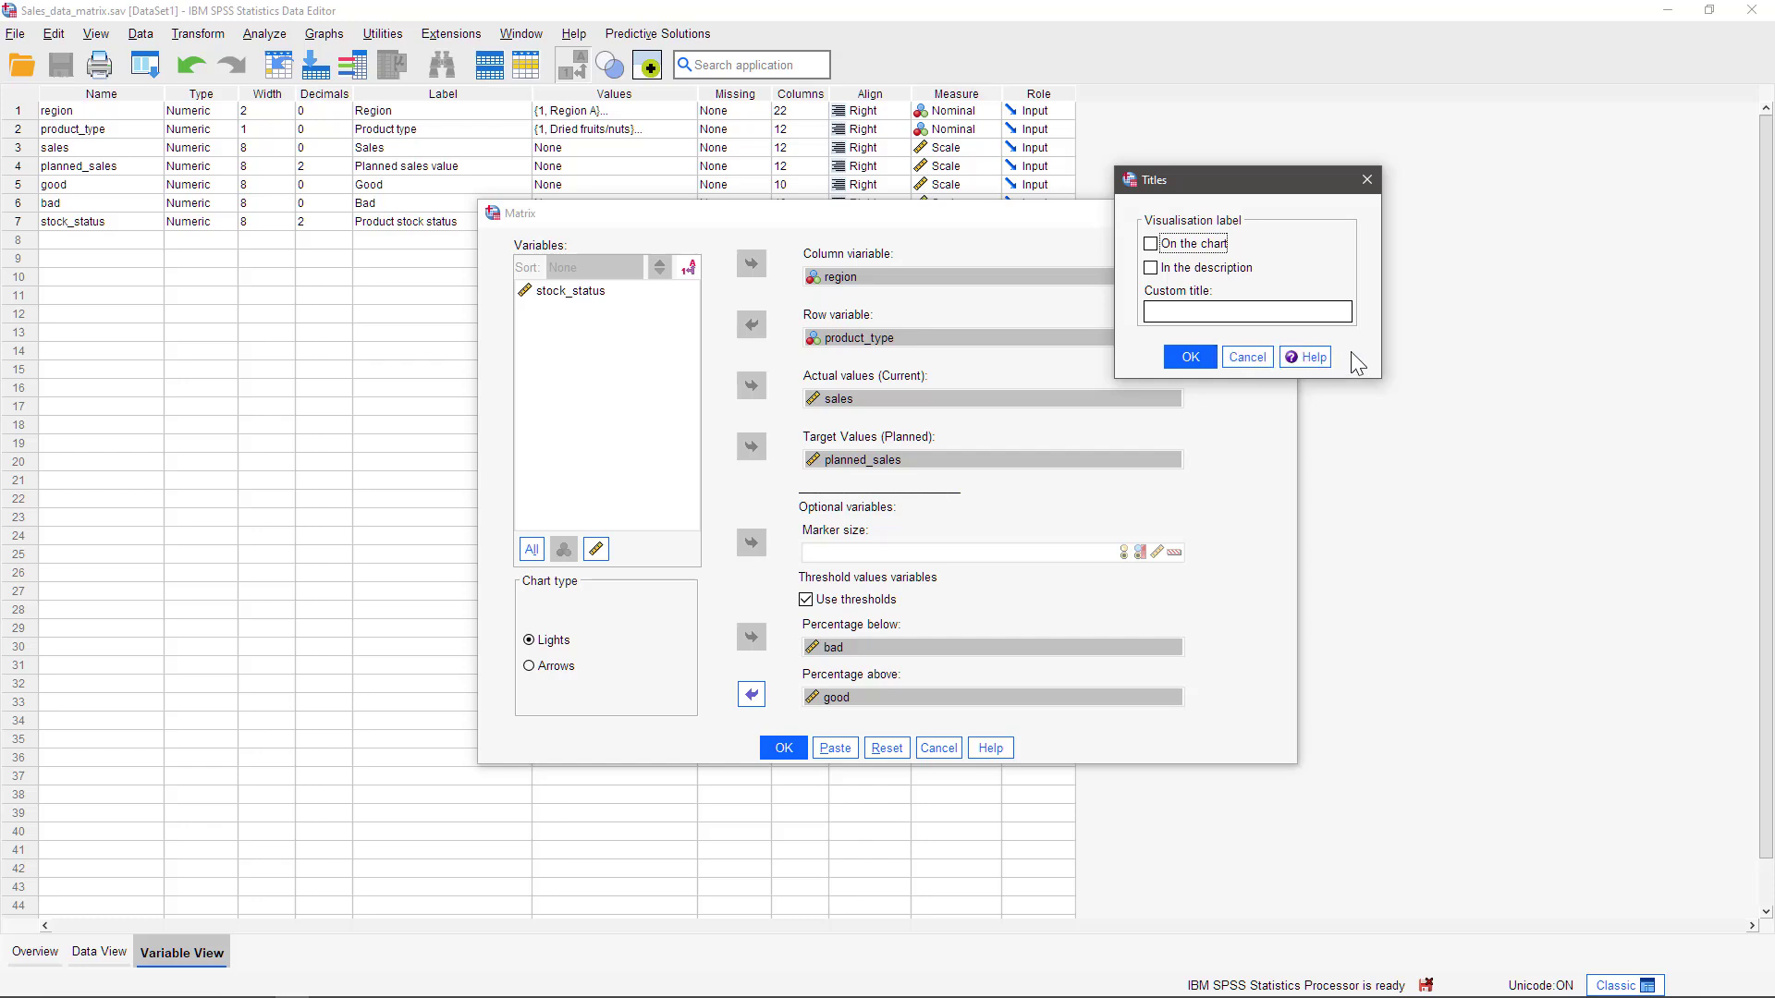
pyautogui.click(1255, 358)
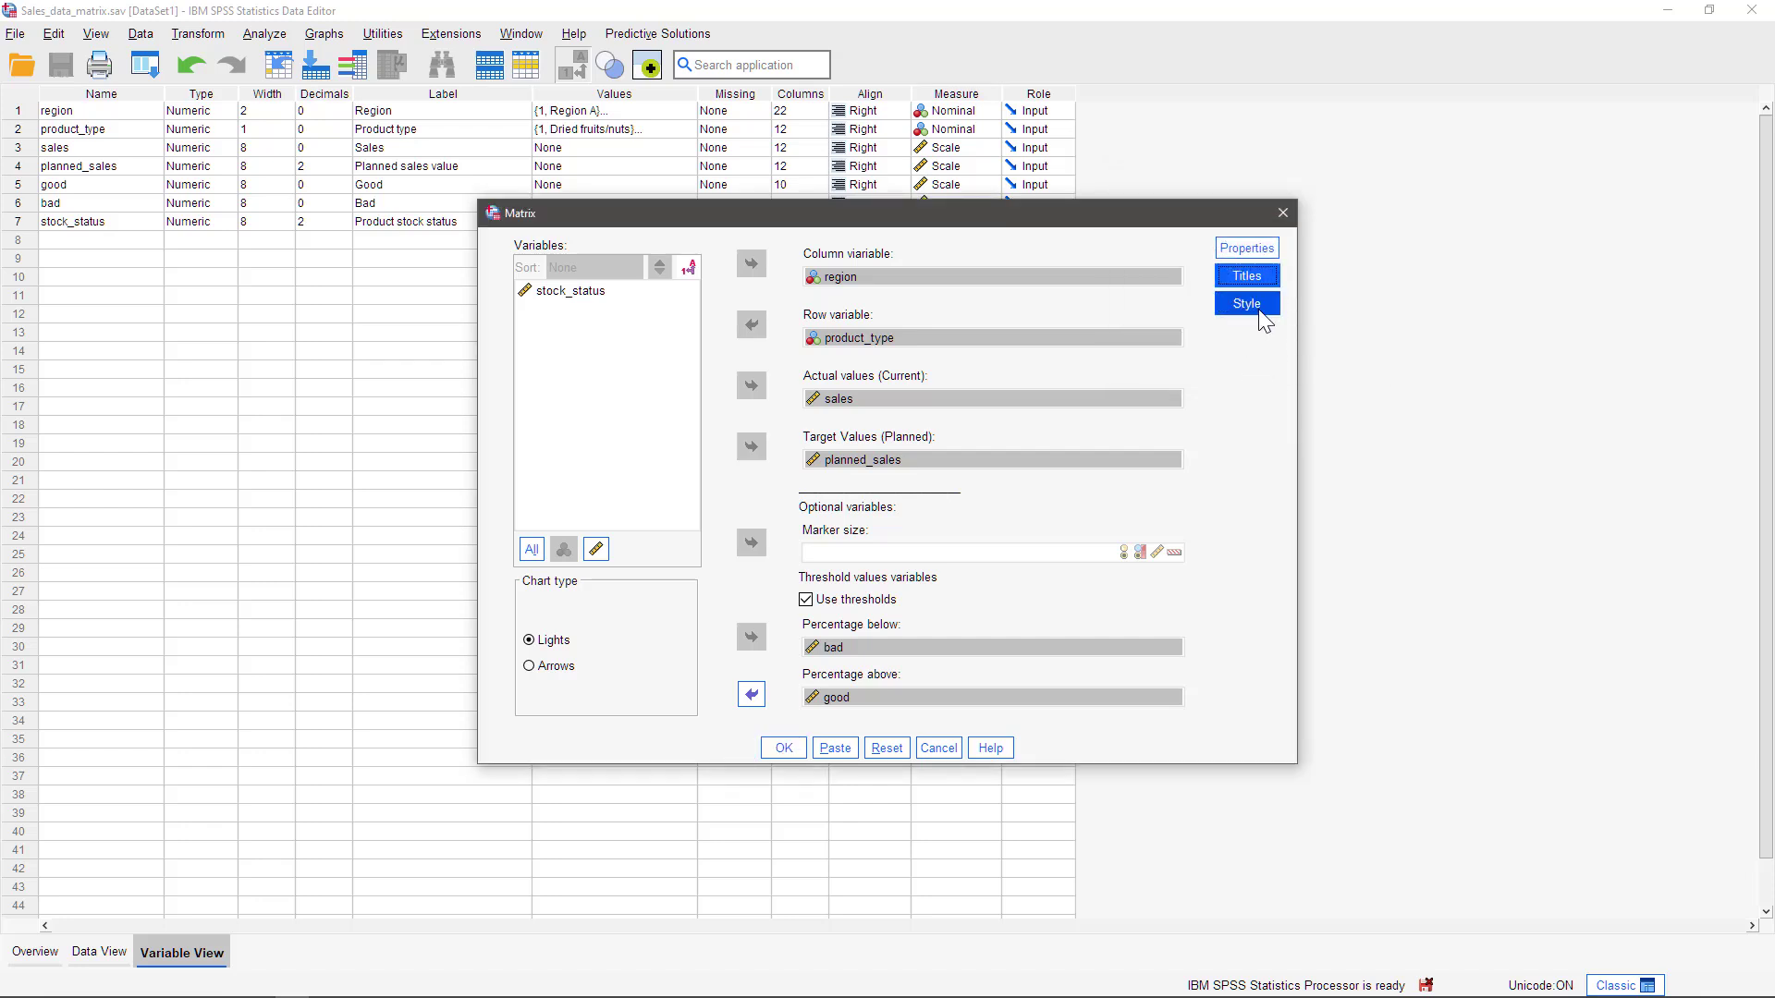
pyautogui.click(1257, 306)
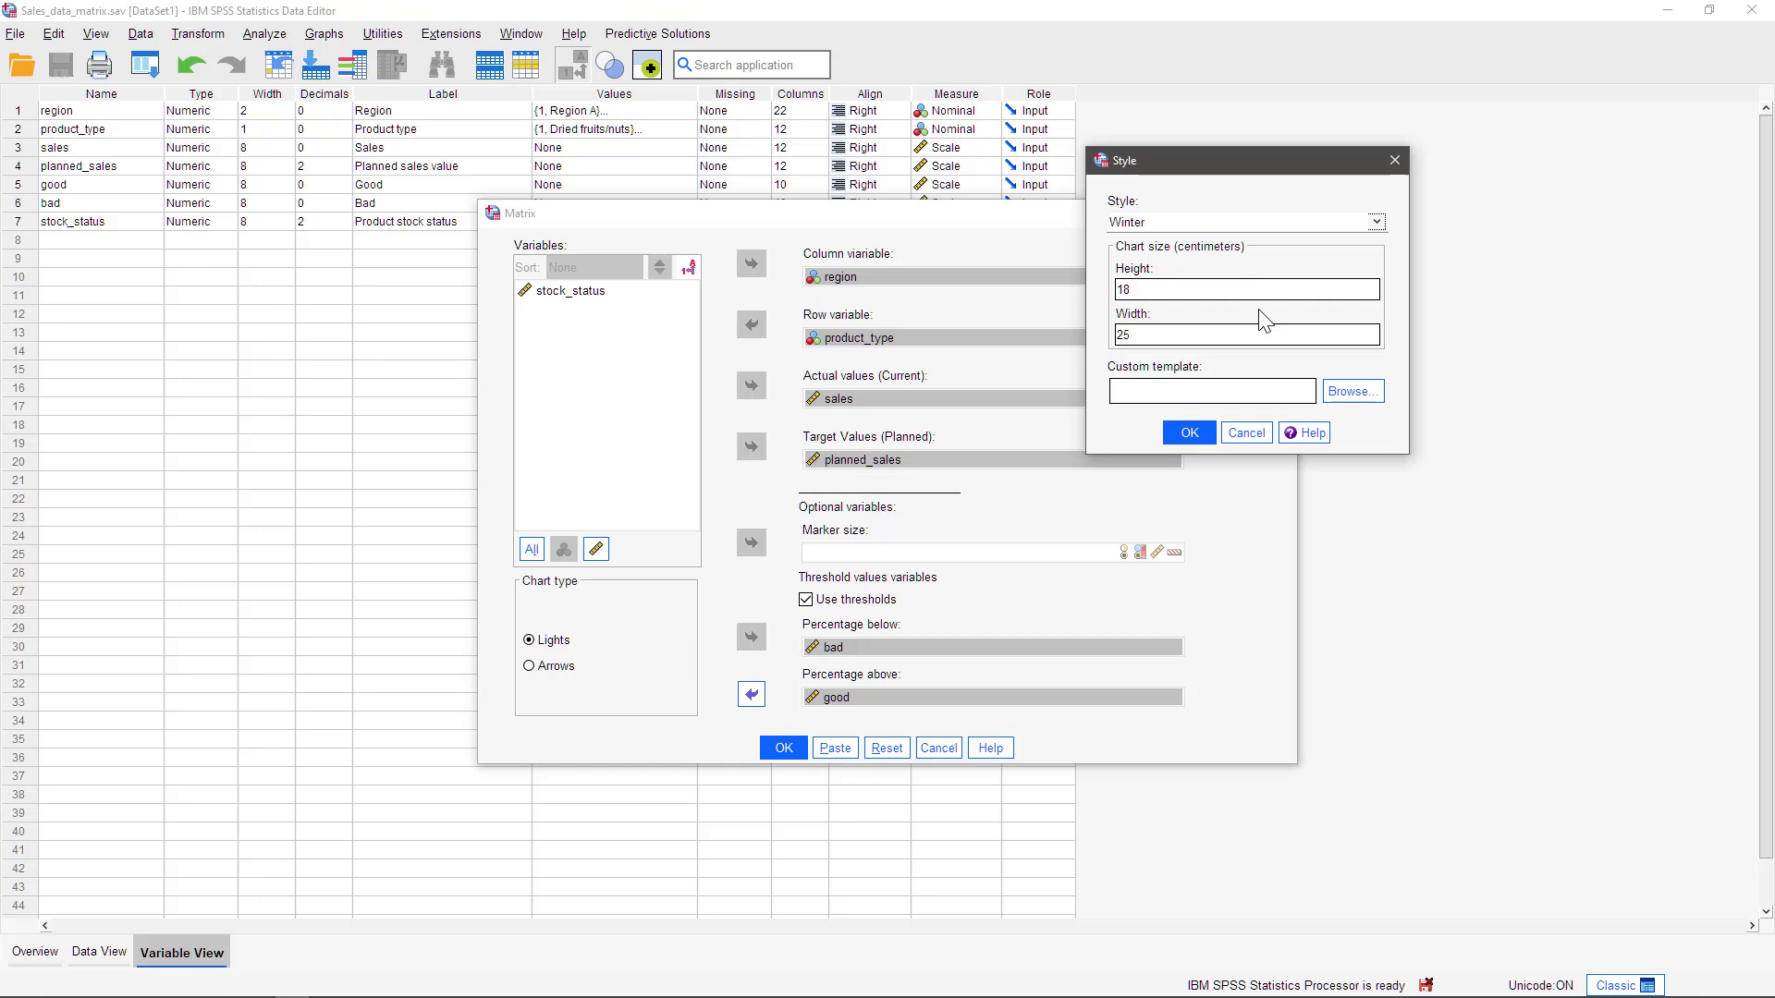
pyautogui.click(1374, 231)
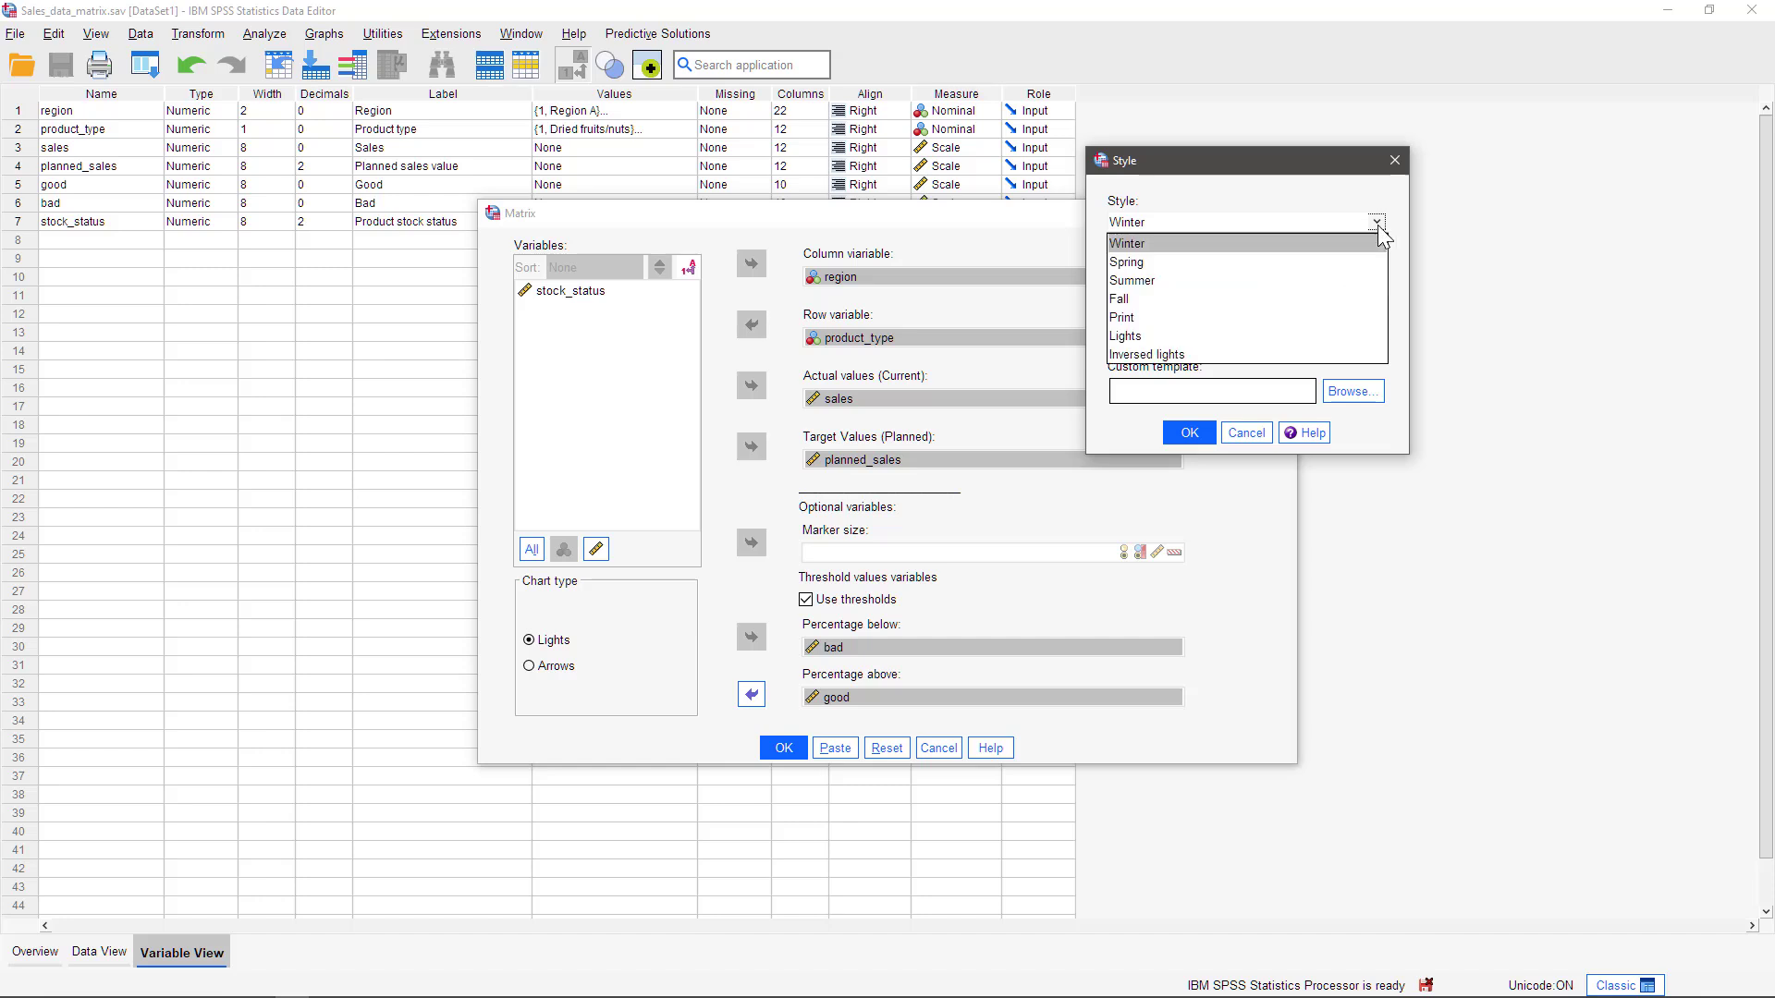
pyautogui.click(1173, 336)
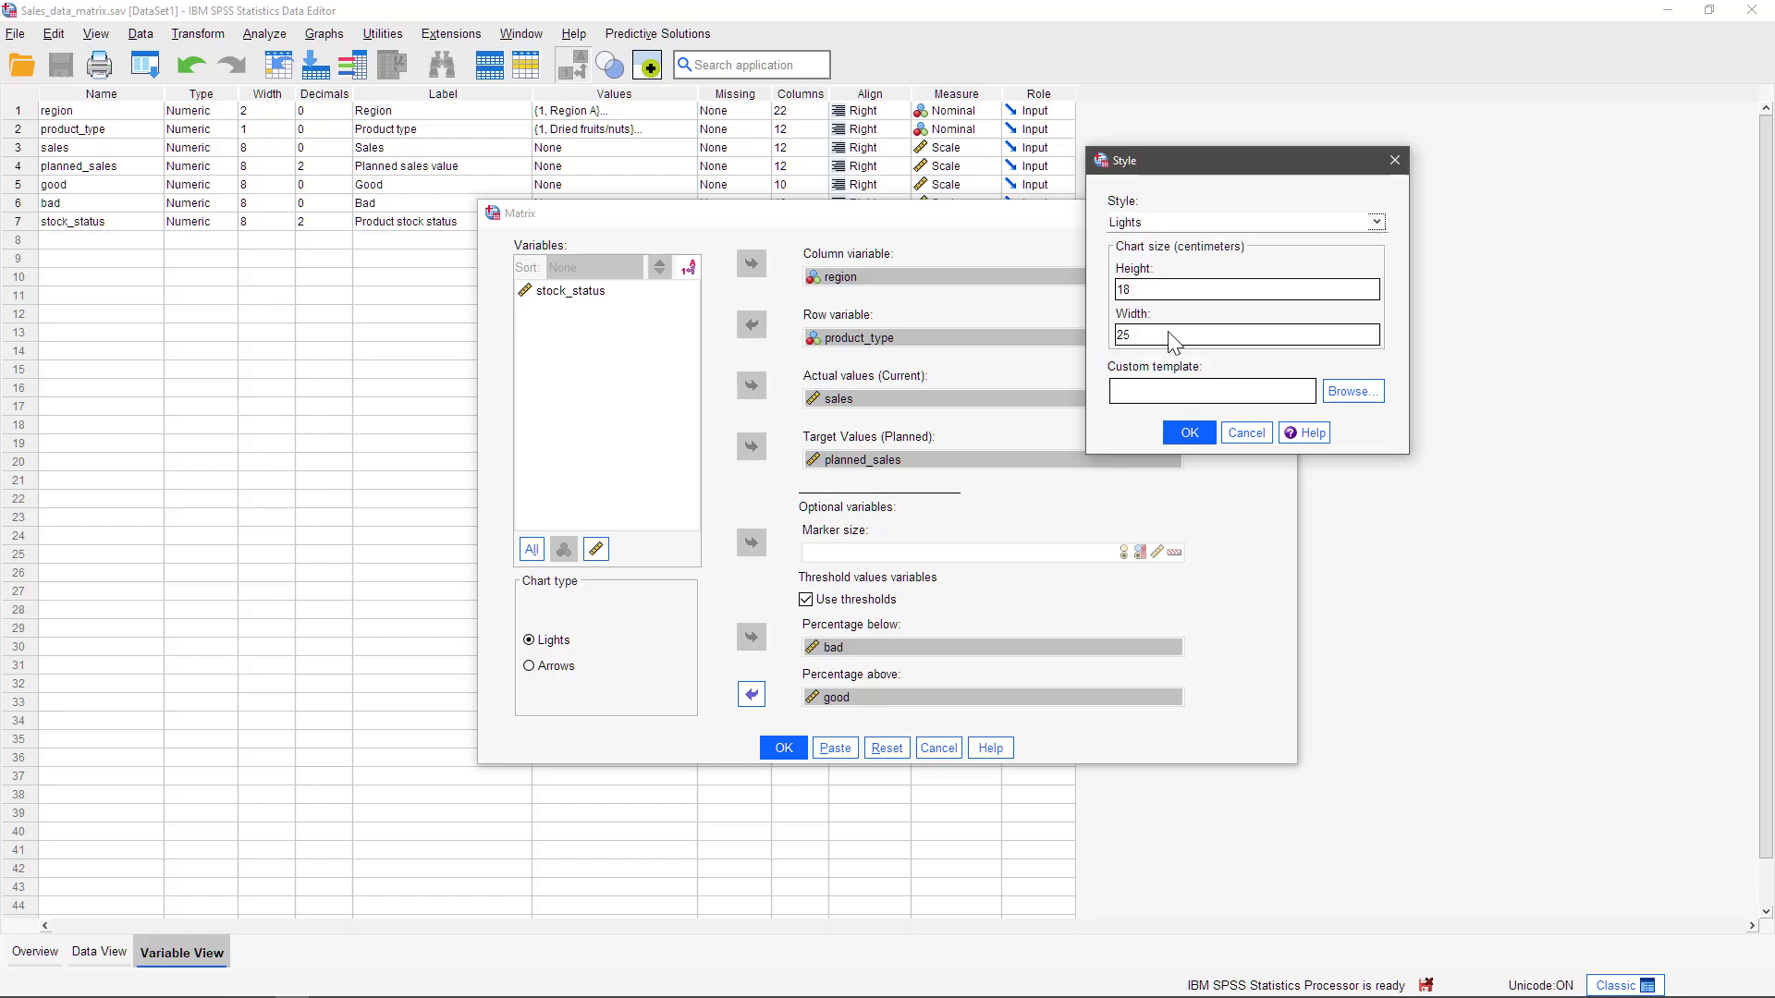
pyautogui.click(1189, 434)
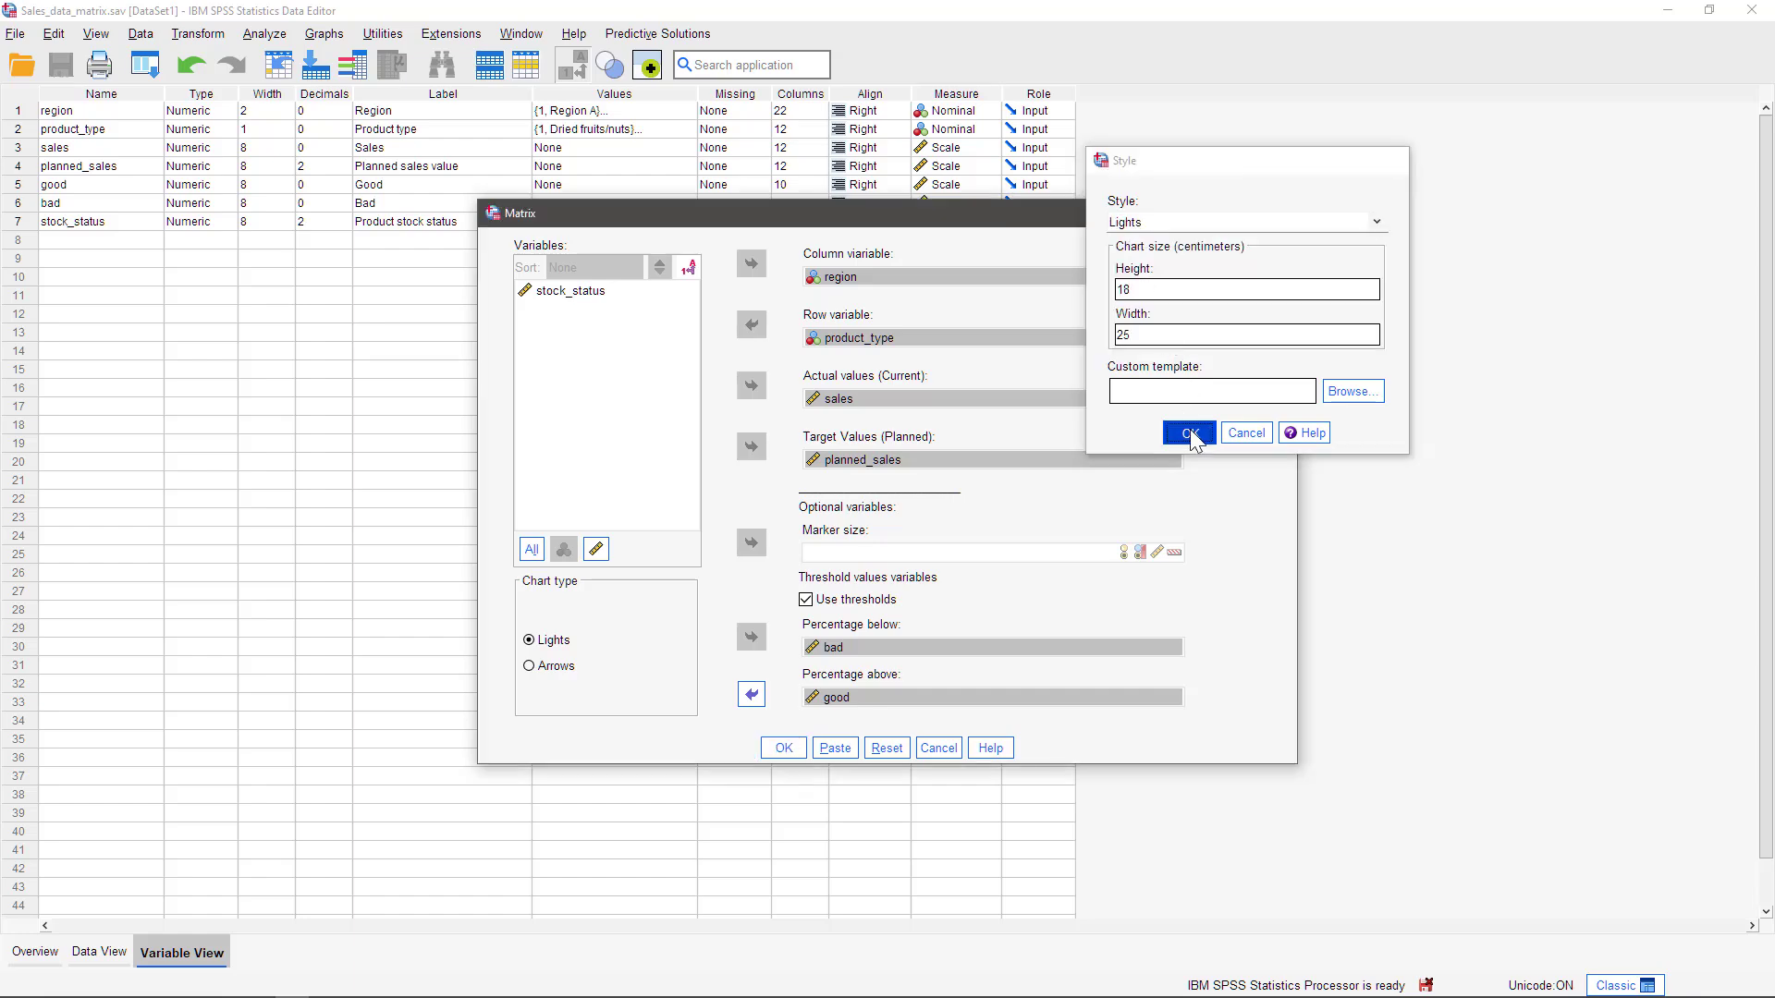
pyautogui.click(782, 748)
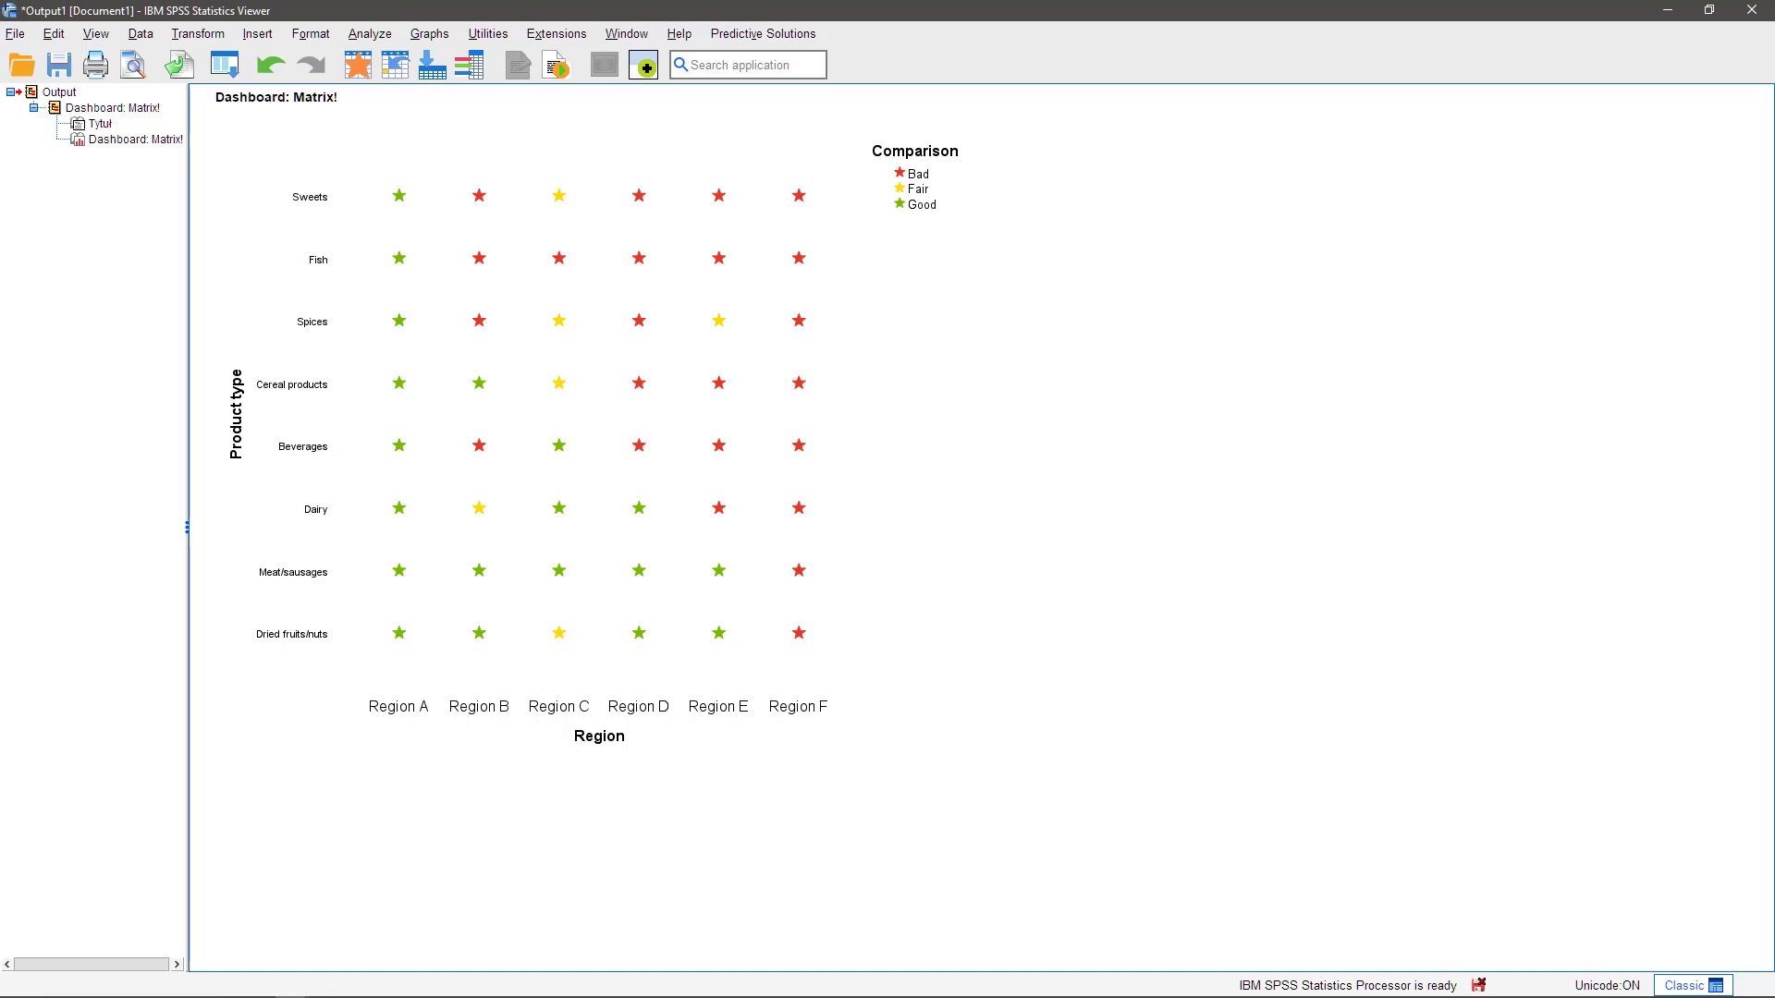
# Set up another dashboard Matrix with the Arrows chart type and stock_status as the marker size variable
pyautogui.click(757, 37)
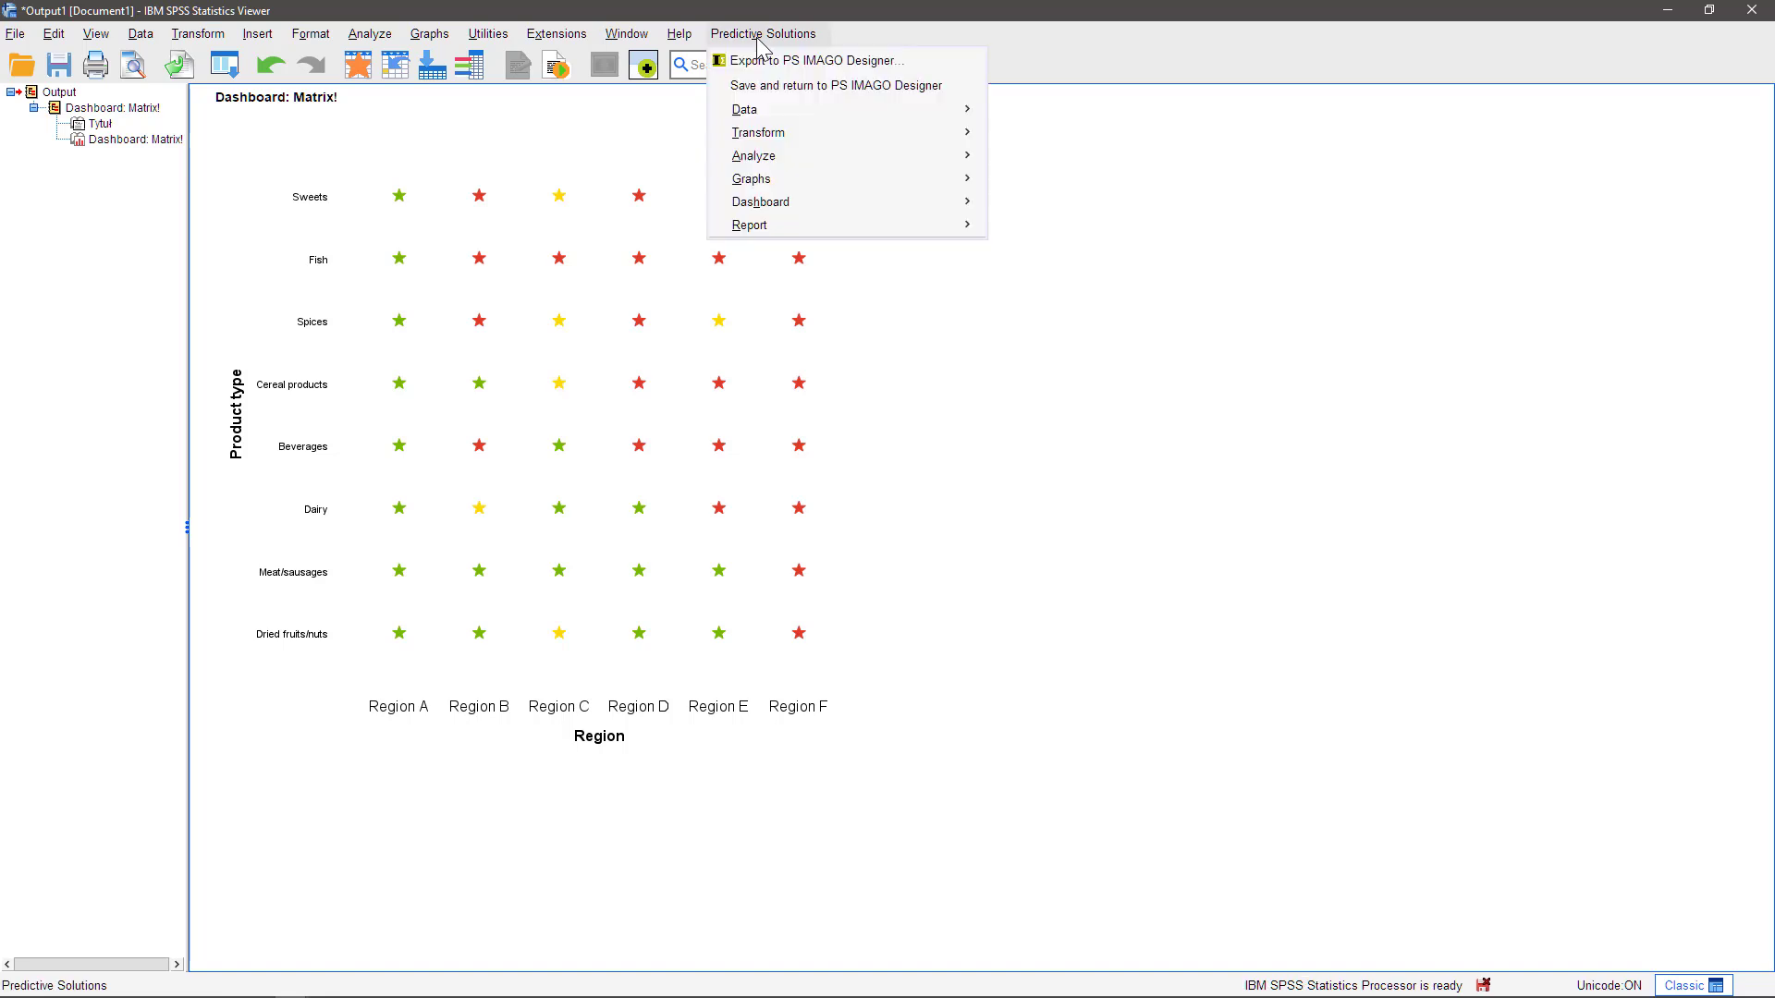
pyautogui.moveTo(805, 203)
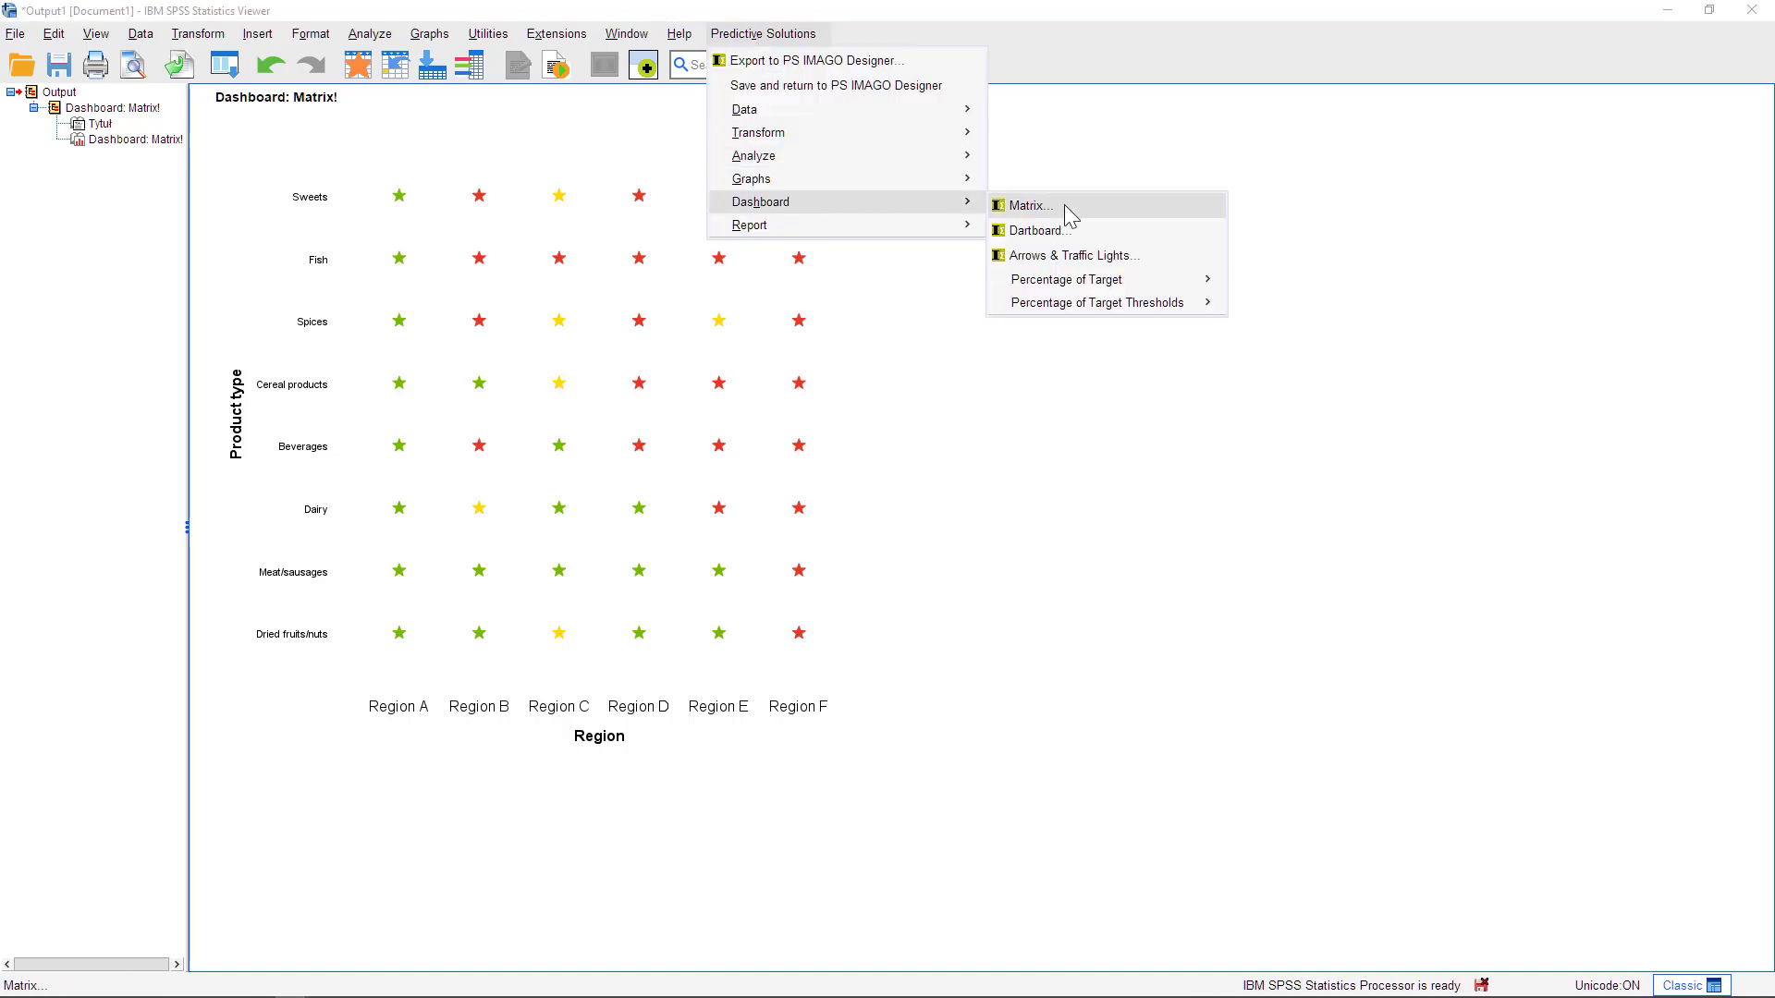
pyautogui.click(1069, 215)
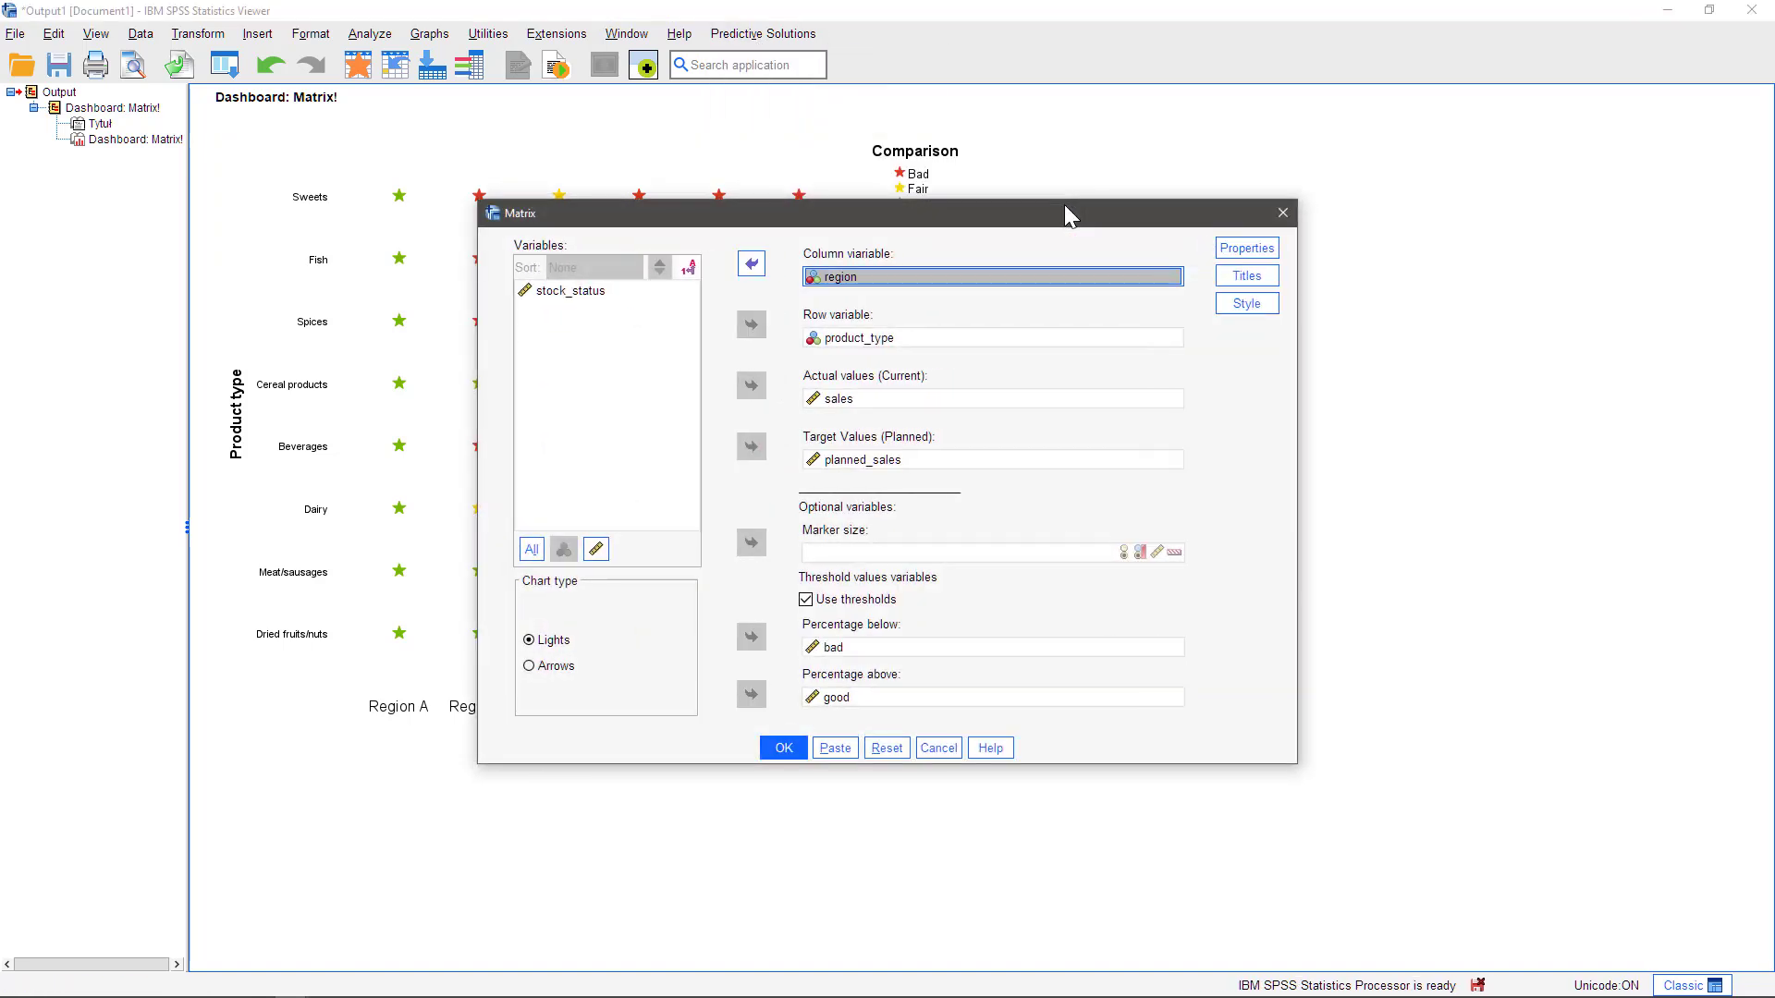
pyautogui.click(564, 667)
pyautogui.click(601, 292)
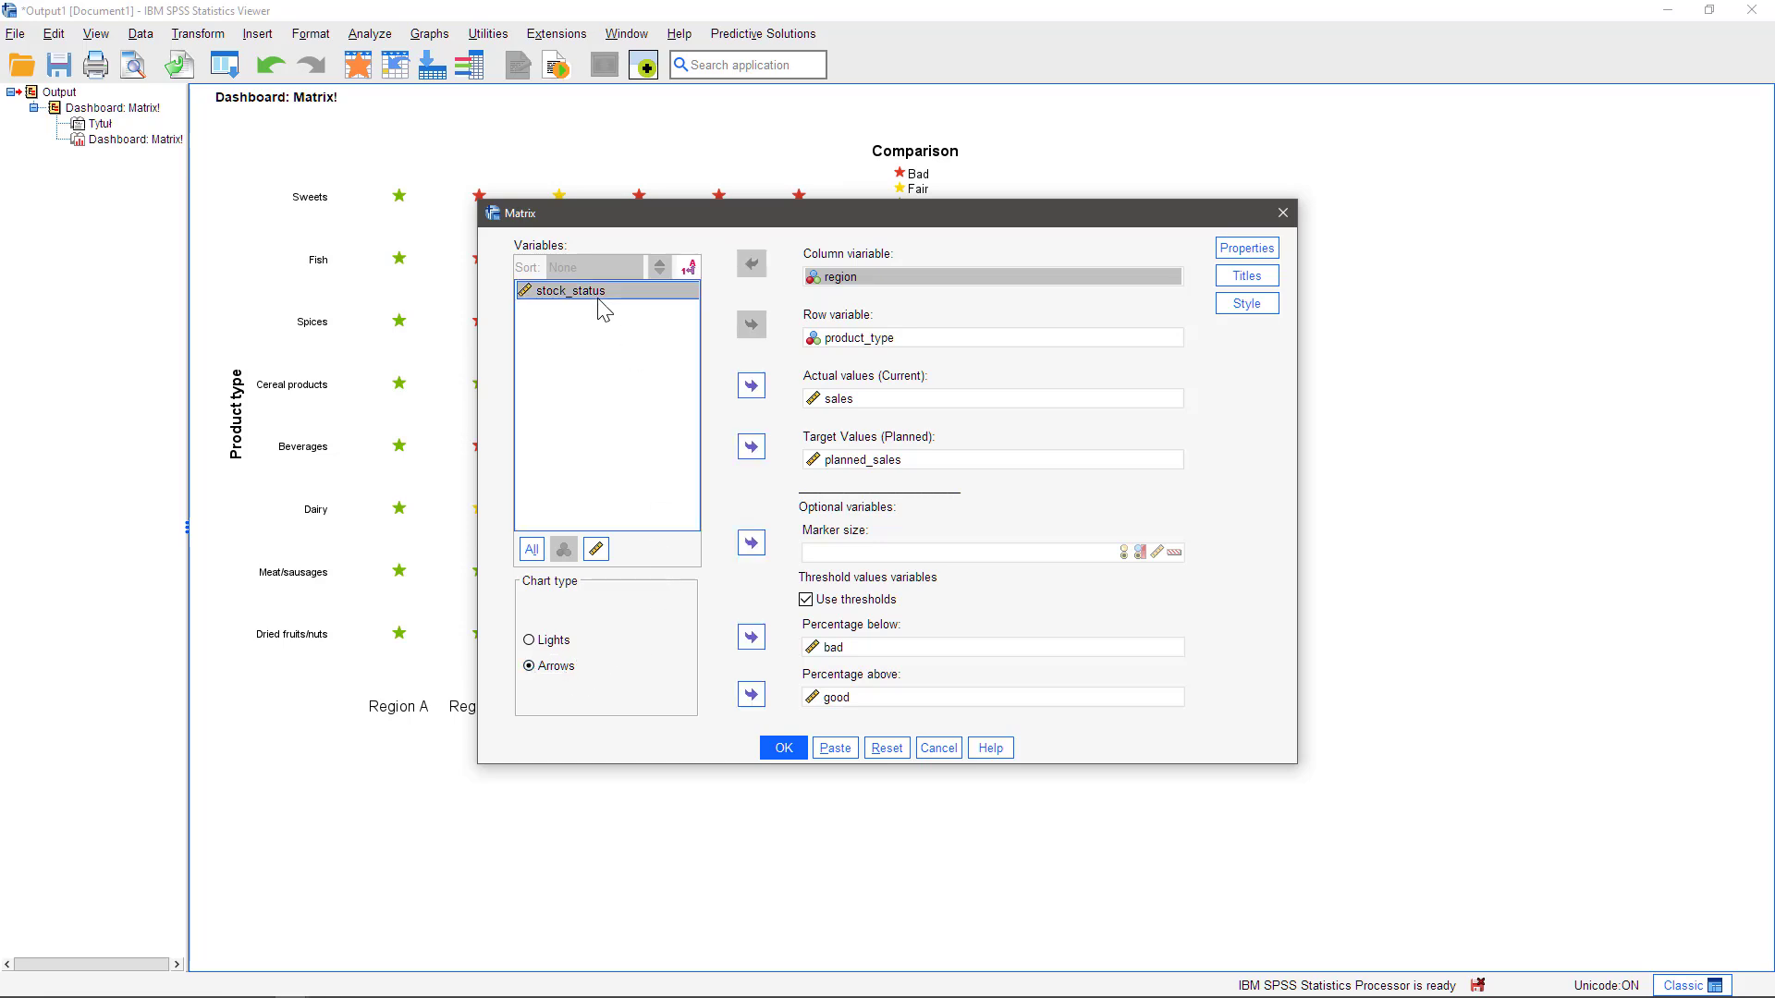
pyautogui.click(751, 544)
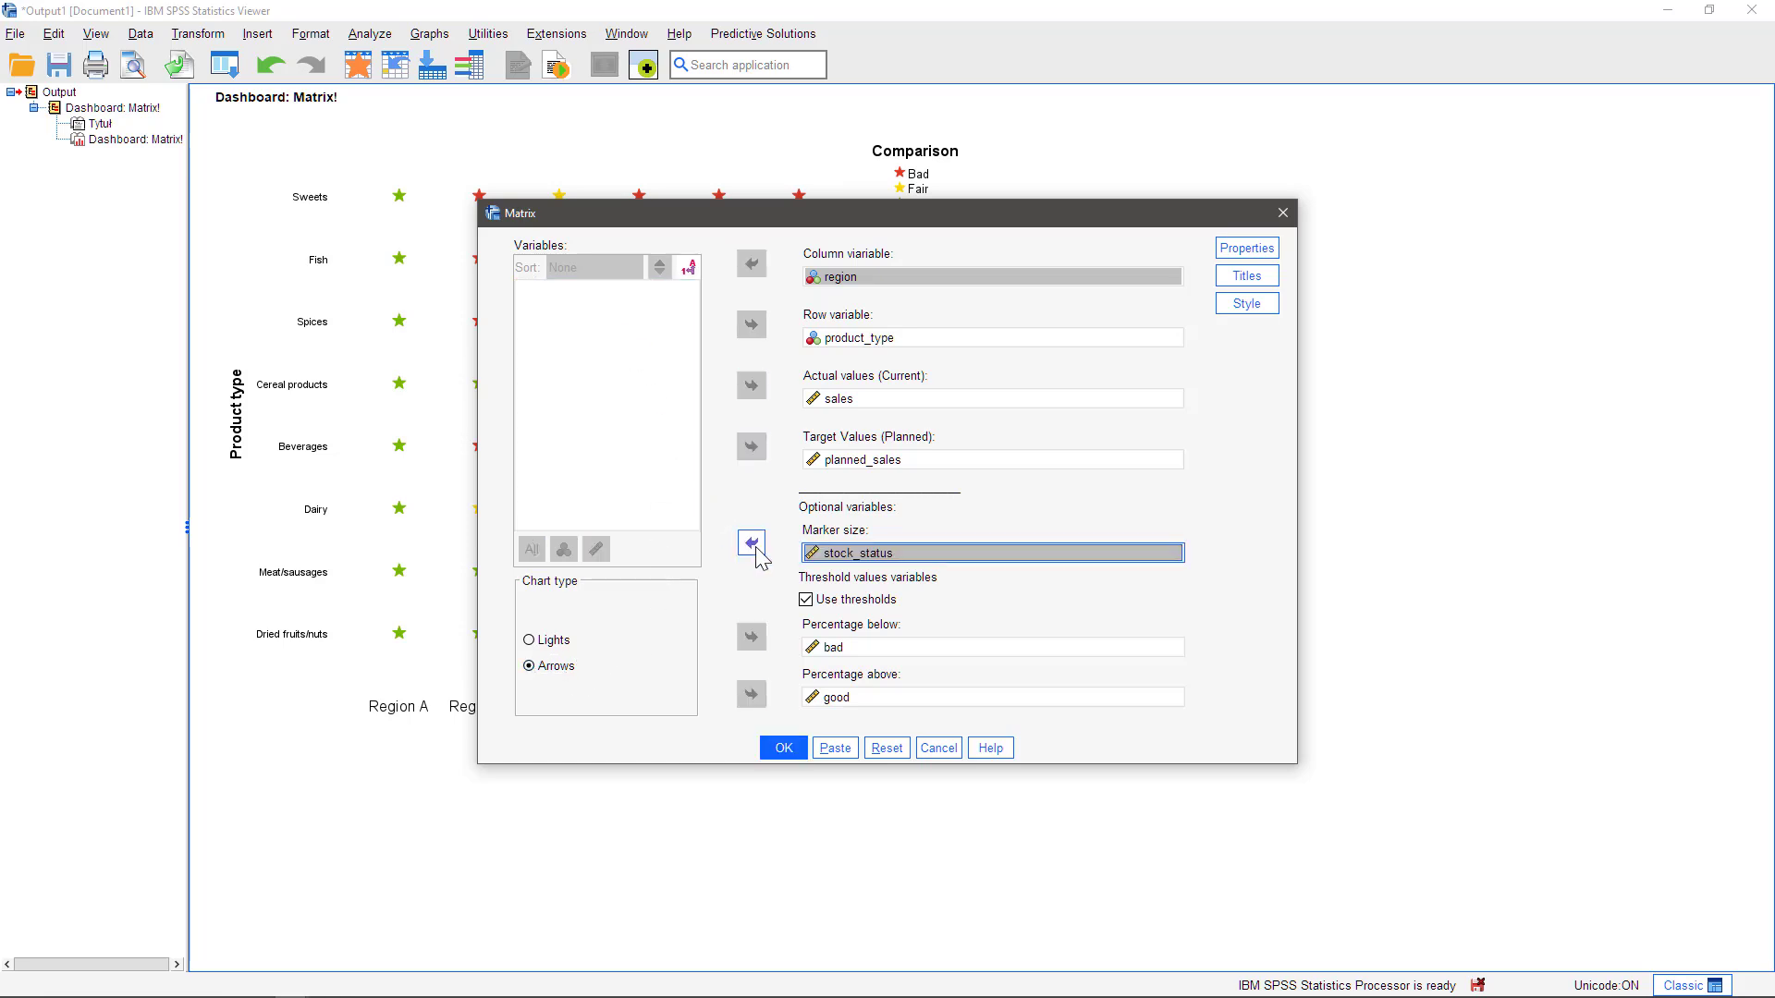
# Enable the grid display in the matrix properties and generate the arrows chart
pyautogui.click(1255, 256)
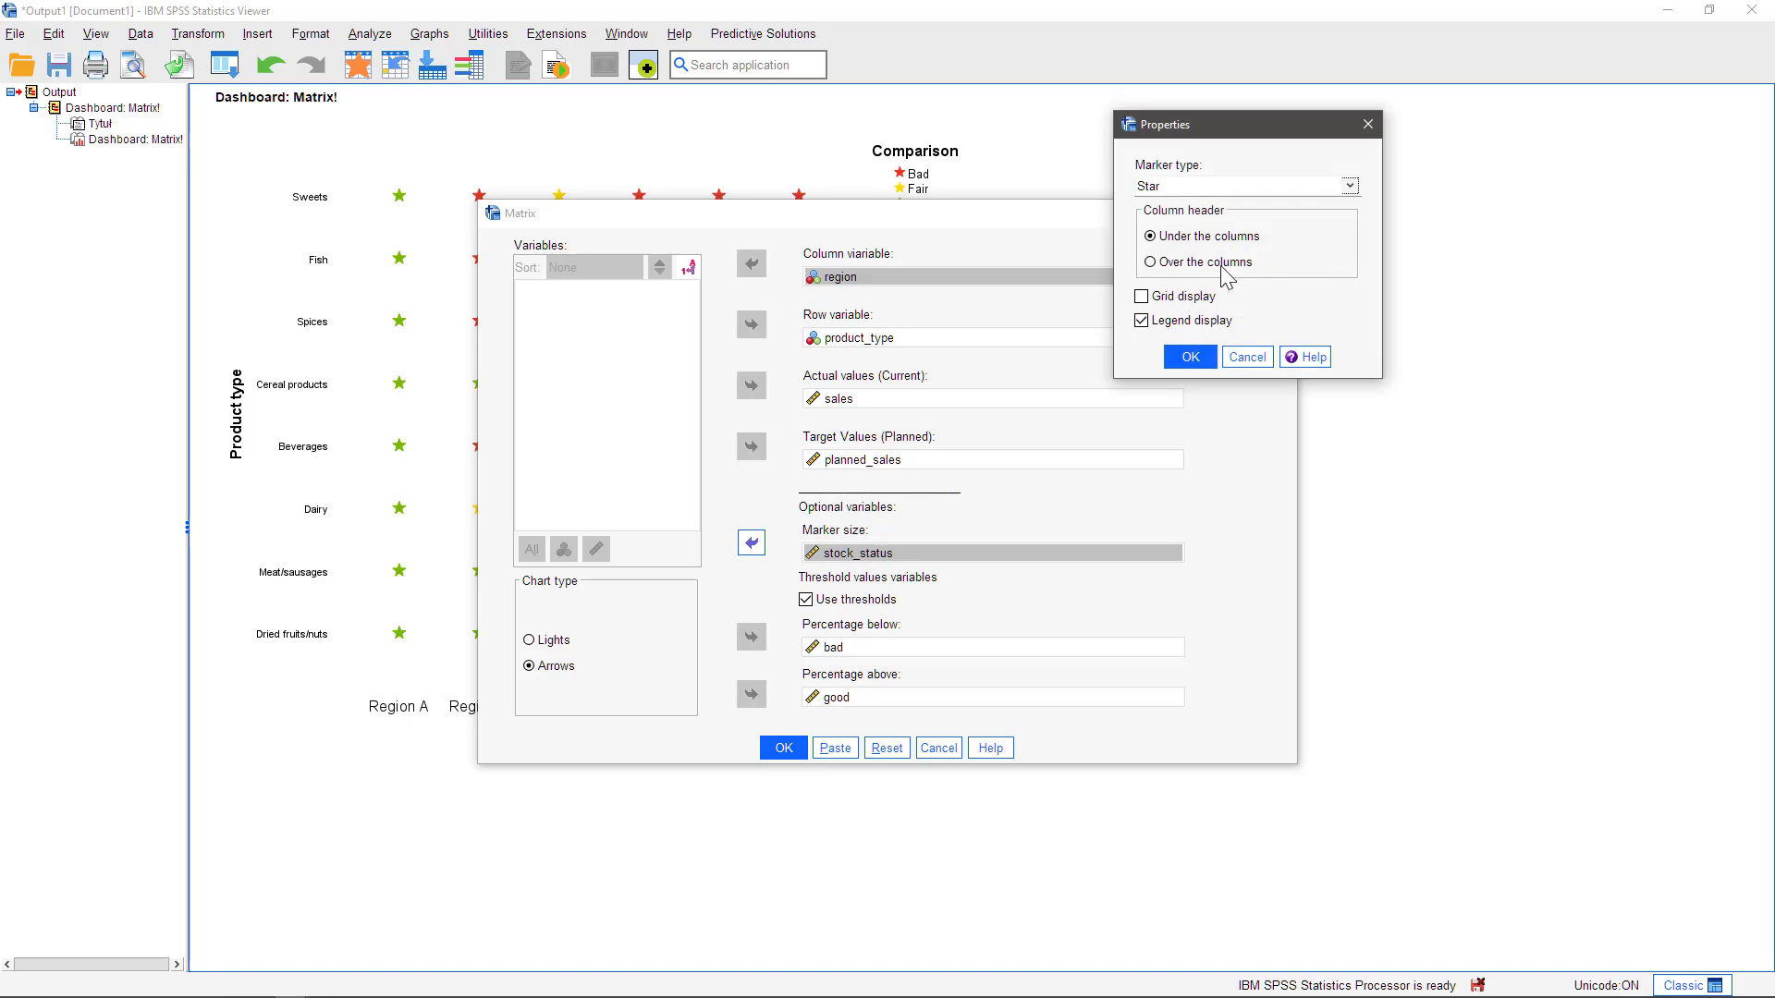
pyautogui.click(1187, 301)
pyautogui.click(1191, 357)
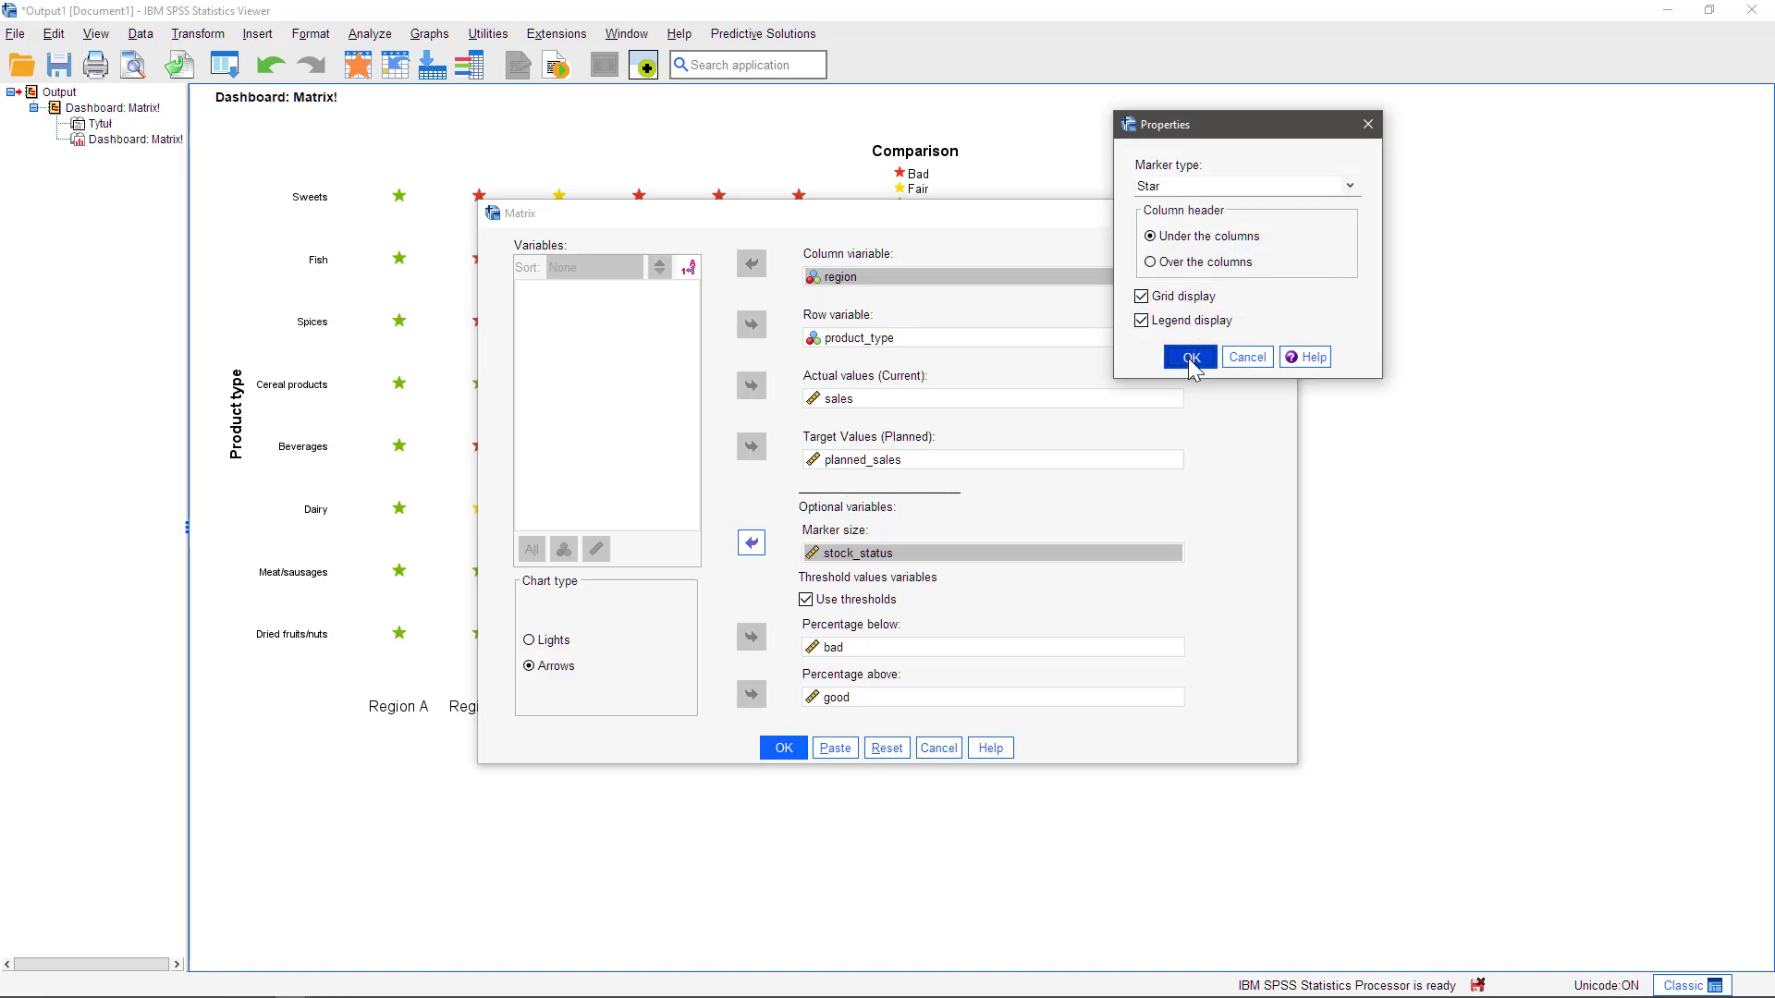
pyautogui.click(783, 748)
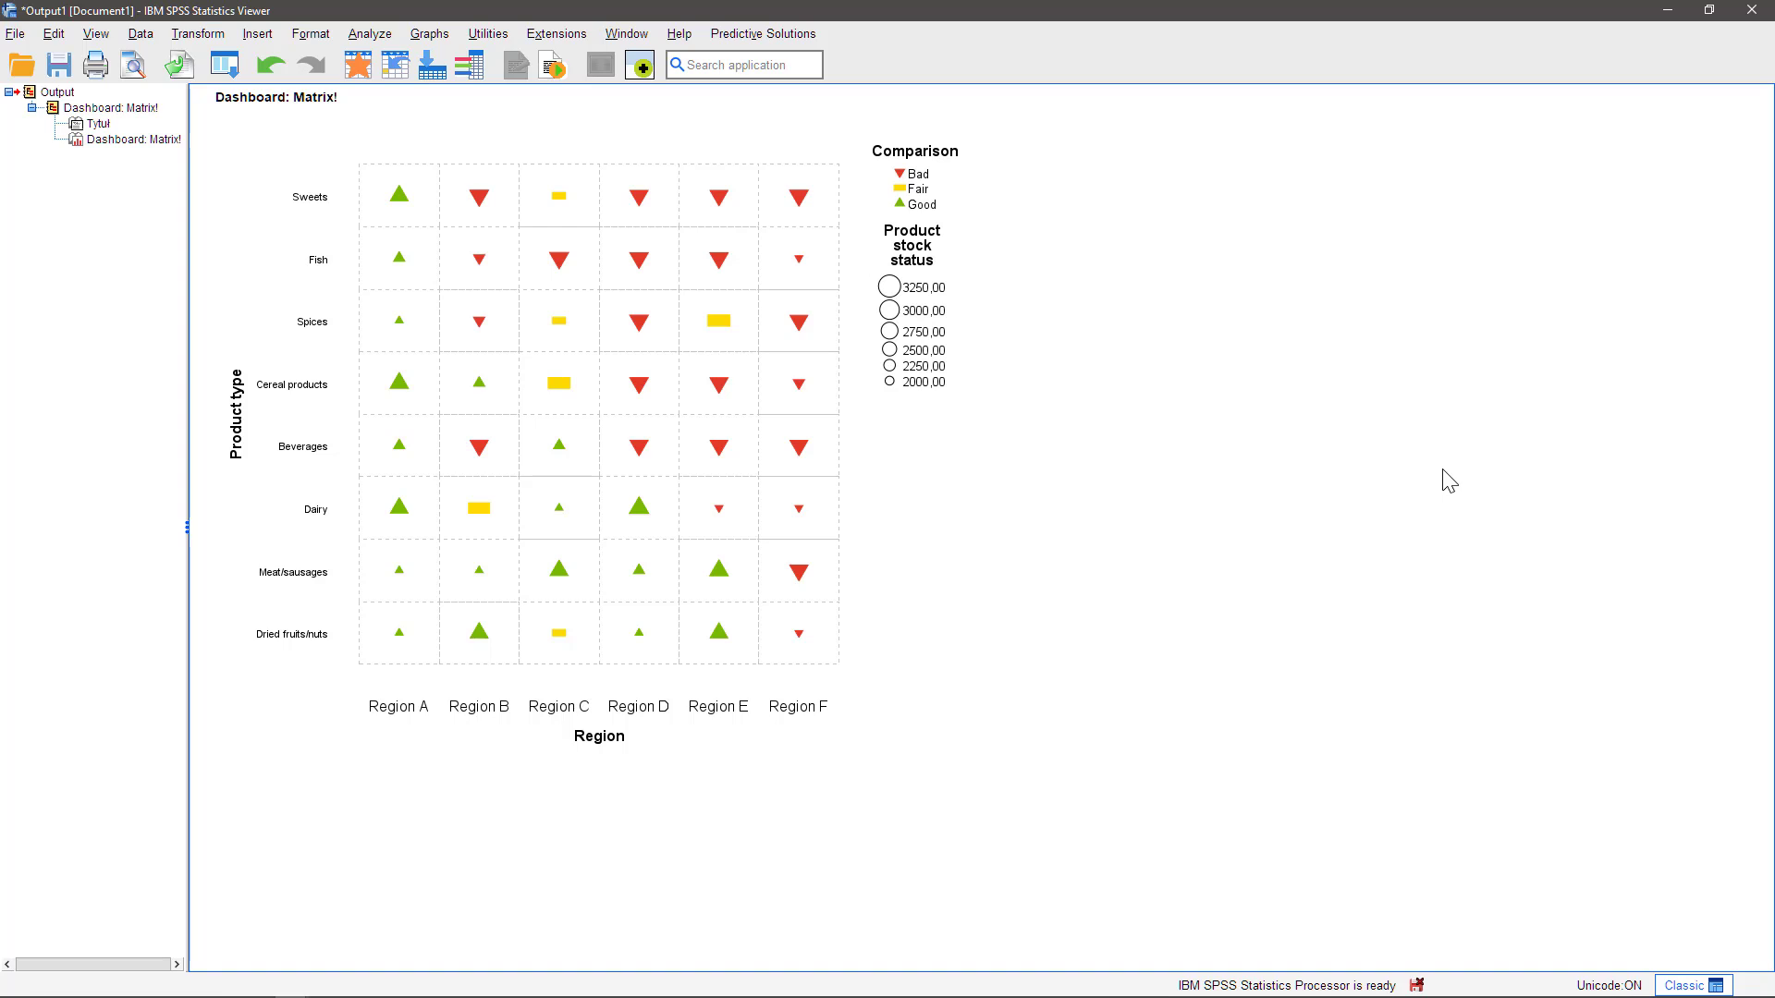